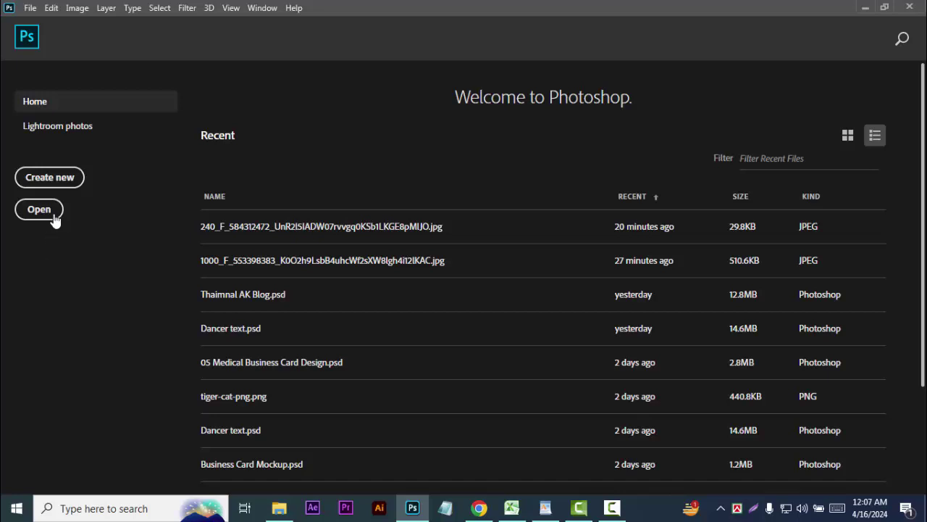
- Create a blank 1280×720 px document with resolution set to 300 pixels/inch
{"action": "left_click", "coordinate": [50, 185]}
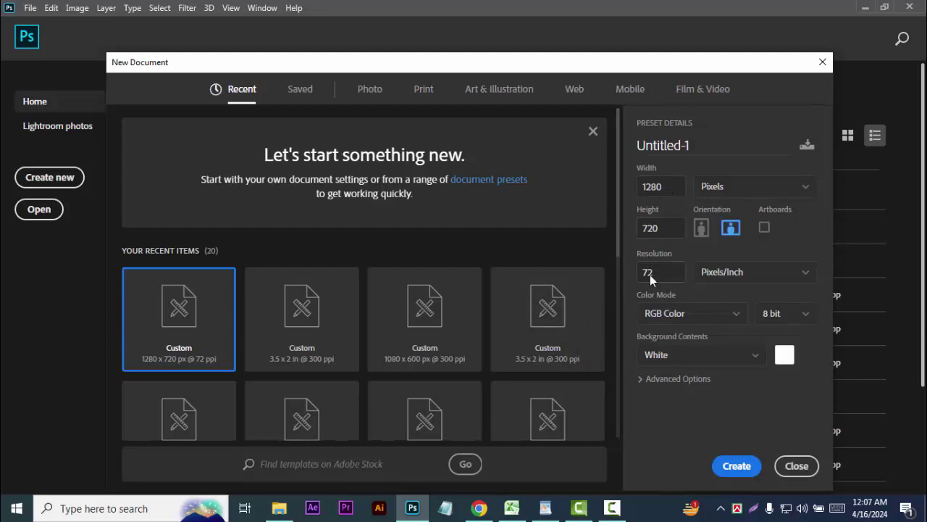
{"action": "type", "text": "3"}
{"action": "type", "text": "00"}
{"action": "left_click", "coordinate": [736, 466]}
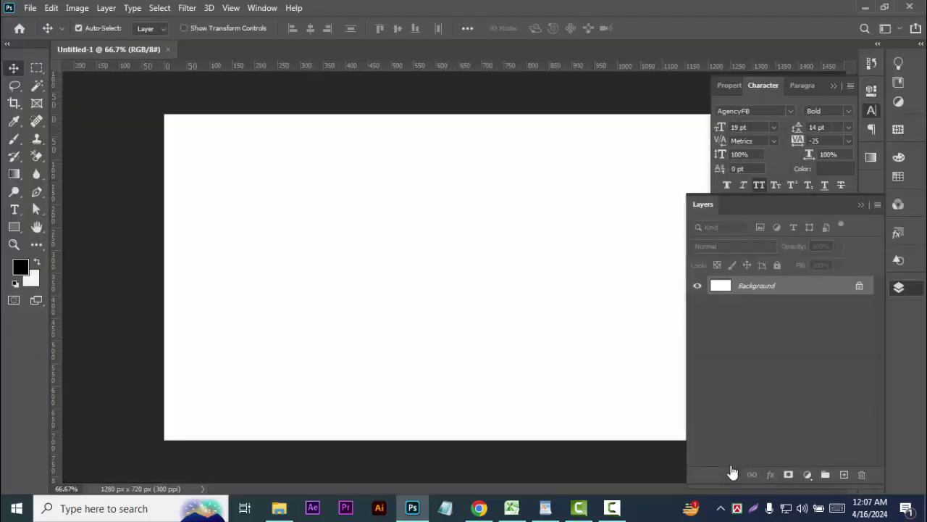
- Add a Solid Color fill layer in gray #5d5d5d over the white Background
{"action": "key", "text": "ctrl+minus"}
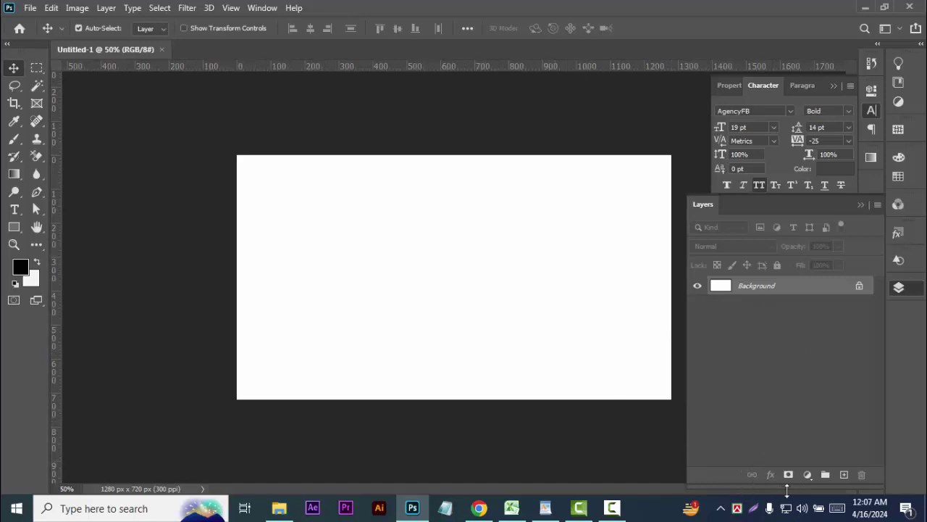
{"action": "left_click", "coordinate": [808, 475]}
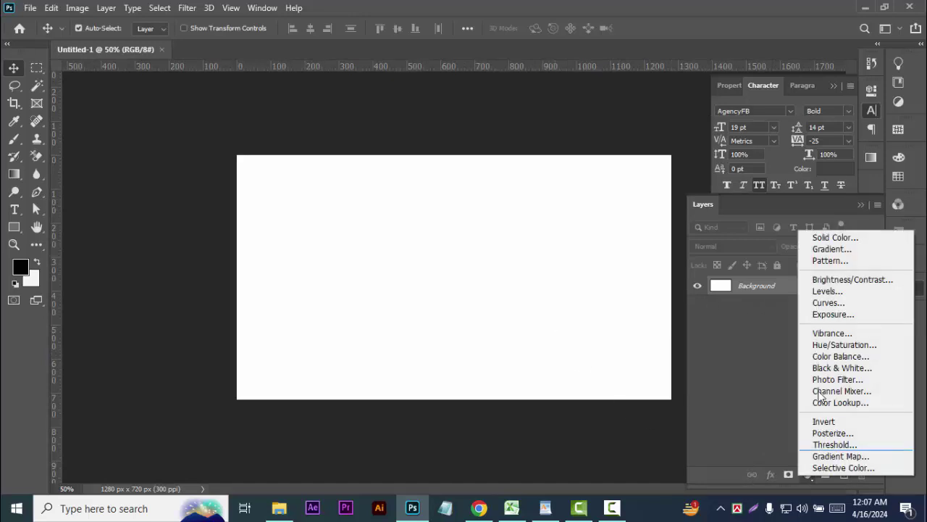
{"action": "left_click", "coordinate": [834, 238]}
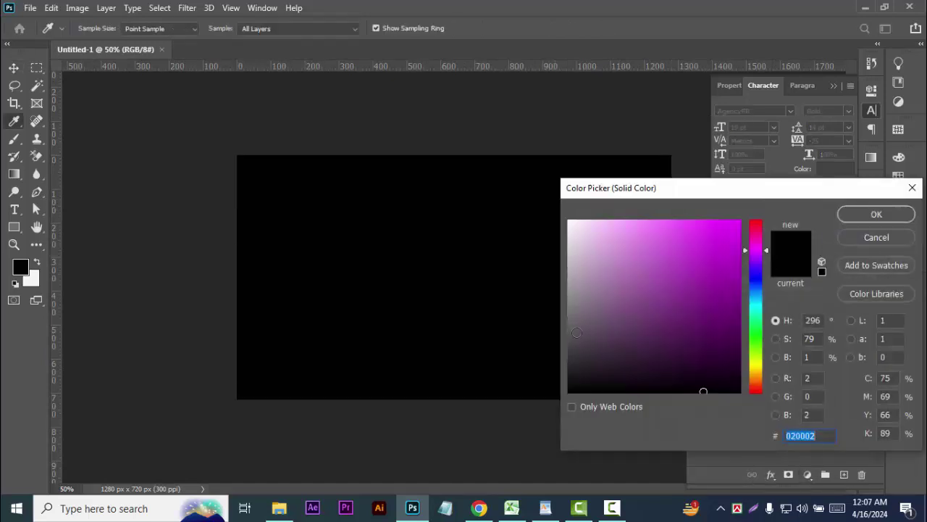
{"action": "left_click", "coordinate": [569, 330]}
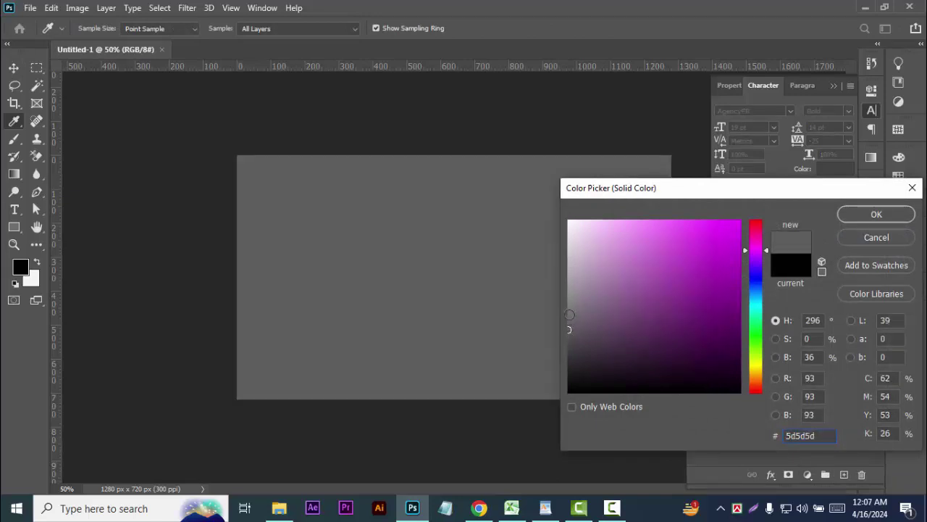
{"action": "left_click", "coordinate": [569, 315]}
{"action": "left_click", "coordinate": [873, 216]}
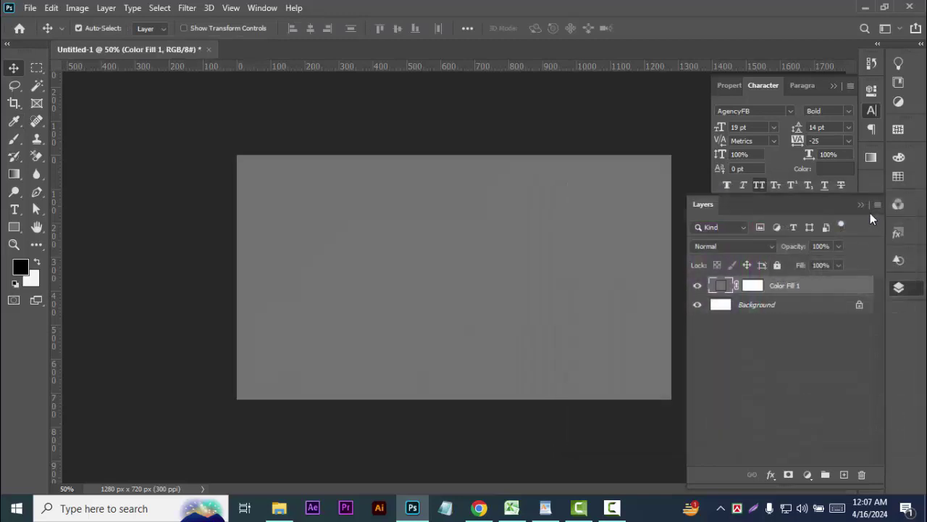
- Add a text layer reading 'FLY' on the canvas
{"action": "left_click", "coordinate": [14, 210]}
{"action": "left_click", "coordinate": [294, 265]}
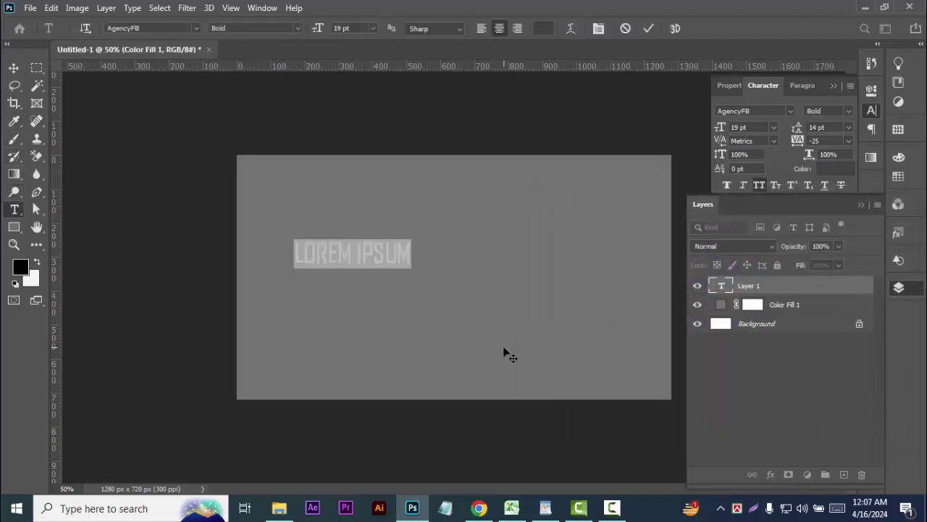
{"action": "key", "text": "BackSpace"}
{"action": "type", "text": "FLY"}
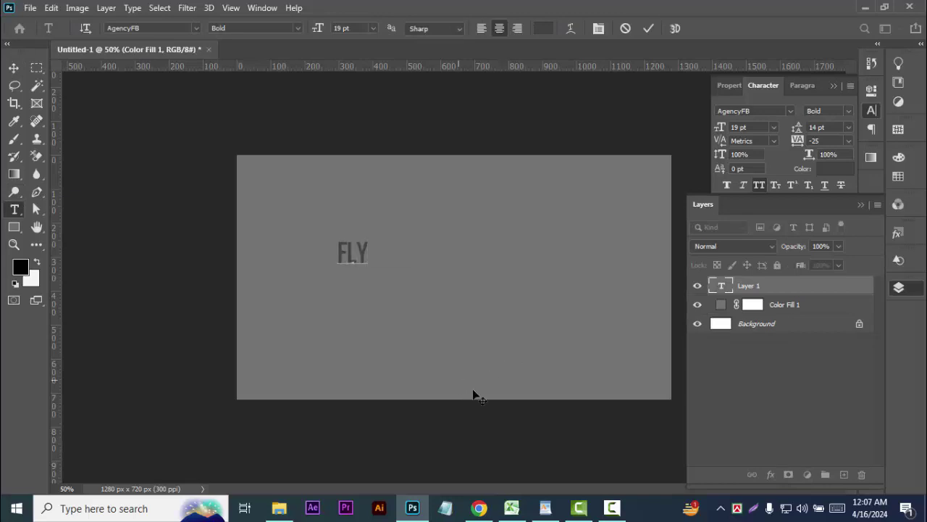
{"action": "left_click", "coordinate": [13, 67]}
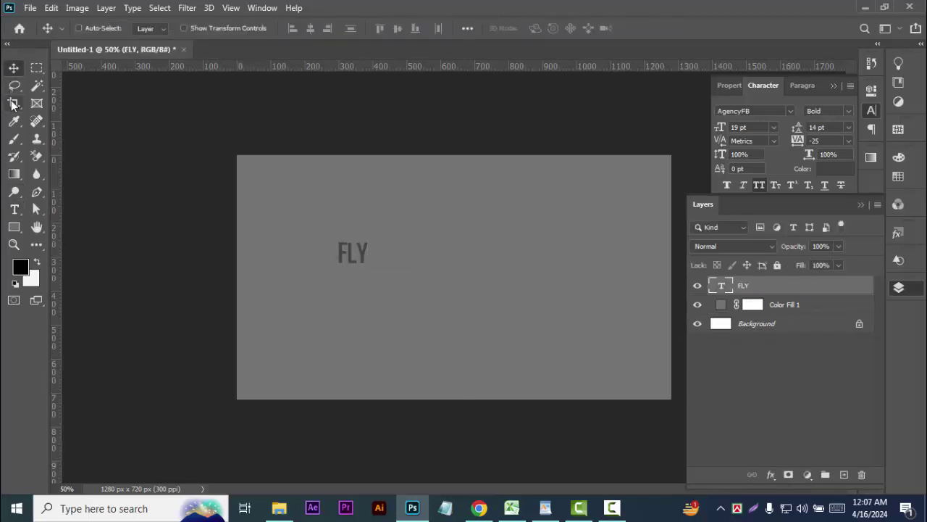
- Scale the FLY text to about 599% and centre it on the canvas
{"action": "key", "text": "ctrl+t"}
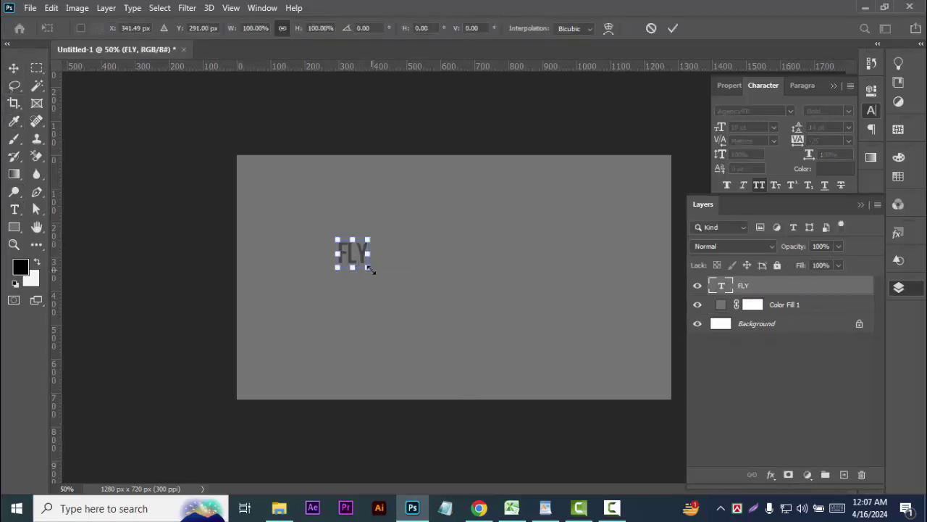
{"action": "left_click_drag", "start_coordinate": [370, 268], "coordinate": [517, 412]}
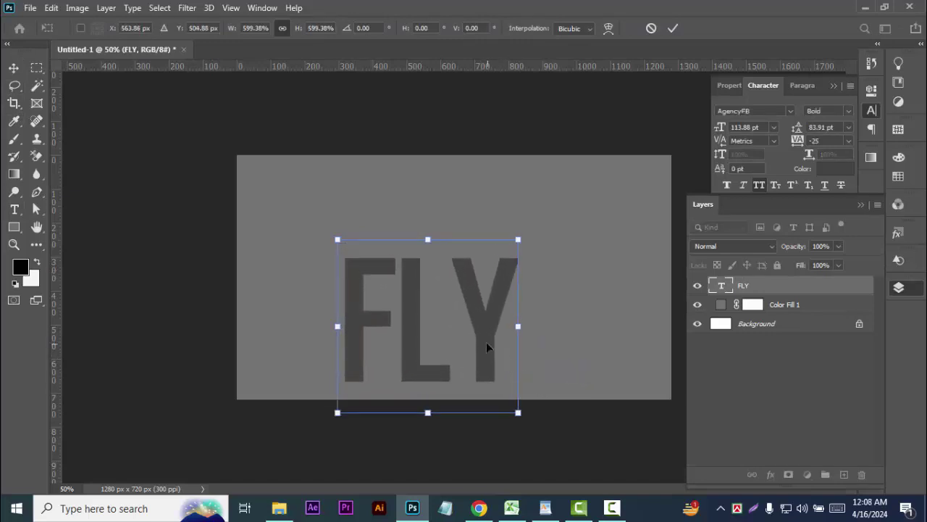
{"action": "mouse_move", "coordinate": [486, 342]}
{"action": "left_mouse_down"}
{"action": "mouse_move", "coordinate": [498, 287]}
{"action": "mouse_move", "coordinate": [510, 289]}
{"action": "left_mouse_up"}
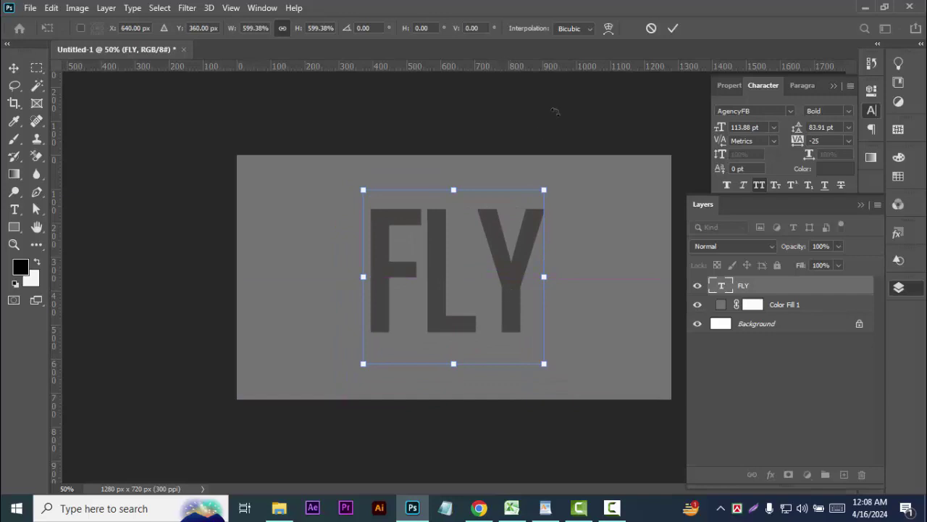
{"action": "left_click", "coordinate": [673, 29]}
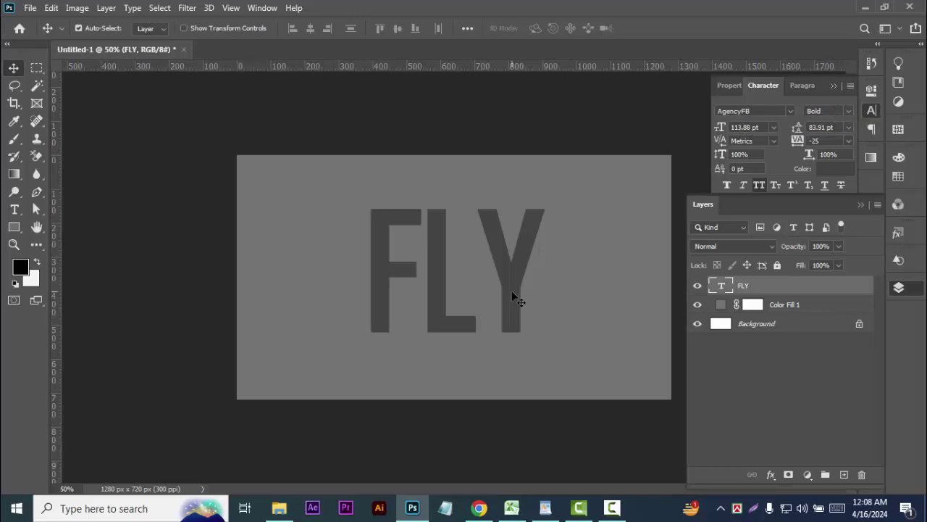
- Open the diving kingfisher photo 240_F_608627545….jpg from Downloads
{"action": "left_click", "coordinate": [31, 9]}
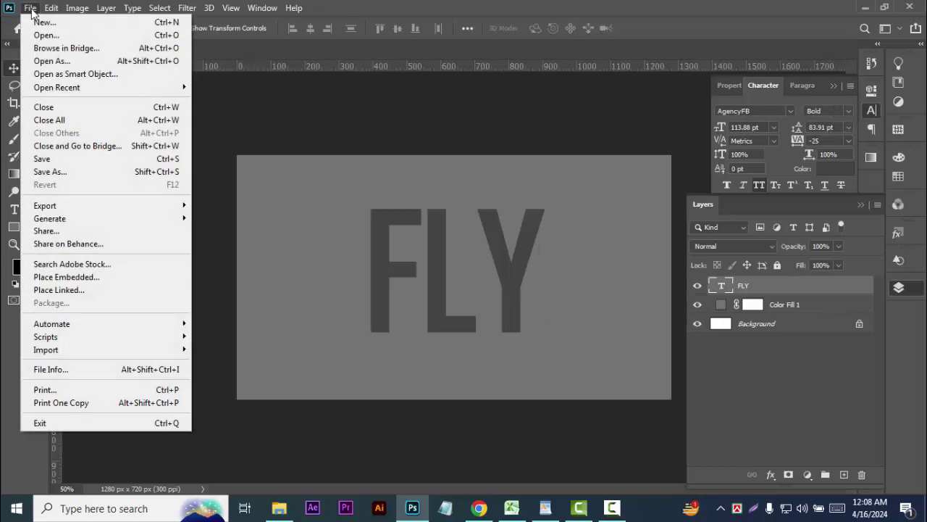
{"action": "left_click", "coordinate": [43, 35]}
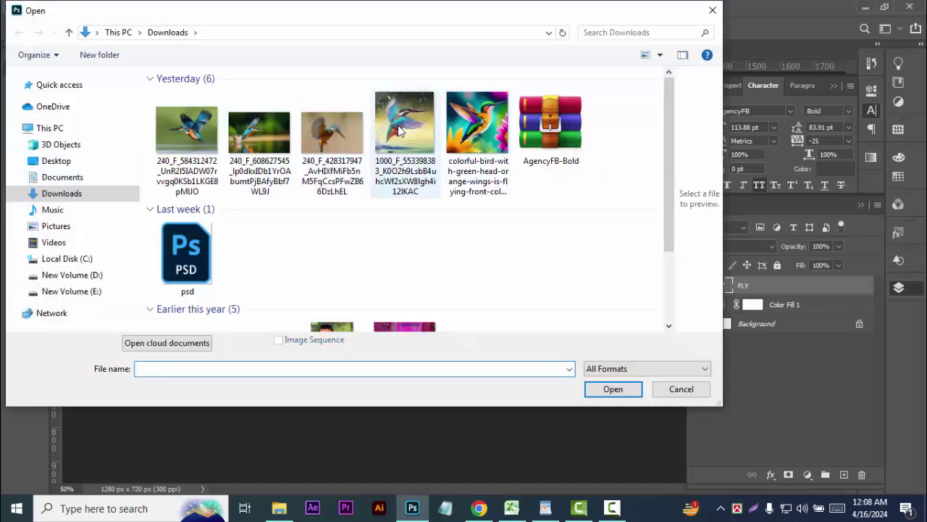
{"action": "left_click", "coordinate": [400, 132]}
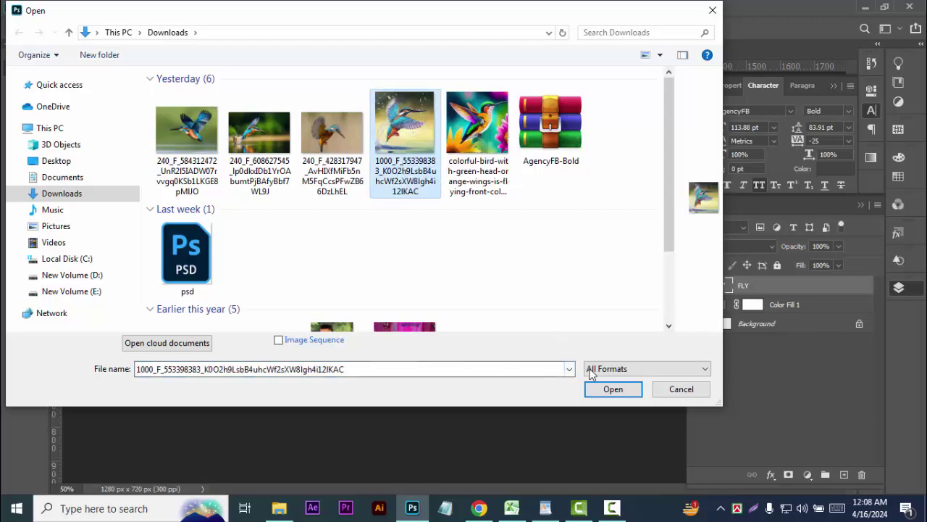
{"action": "left_click", "coordinate": [254, 135]}
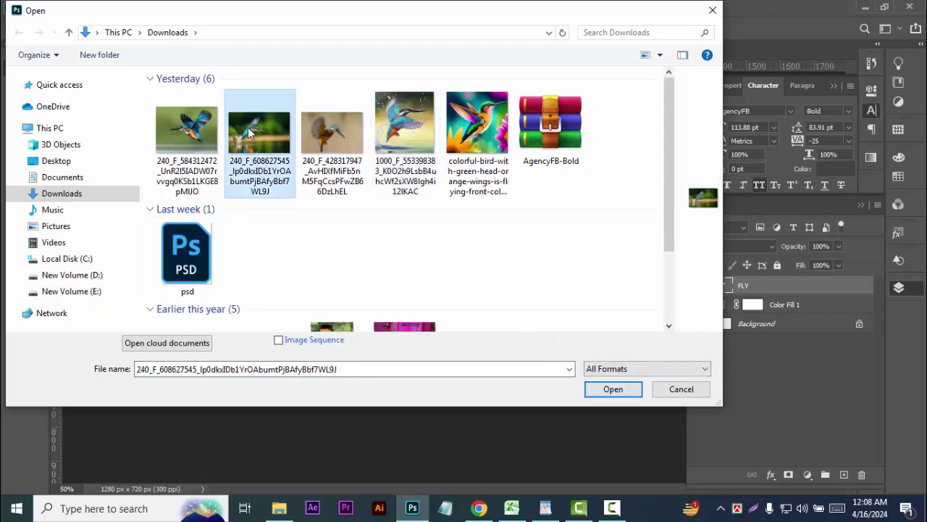
{"action": "left_click", "coordinate": [613, 389]}
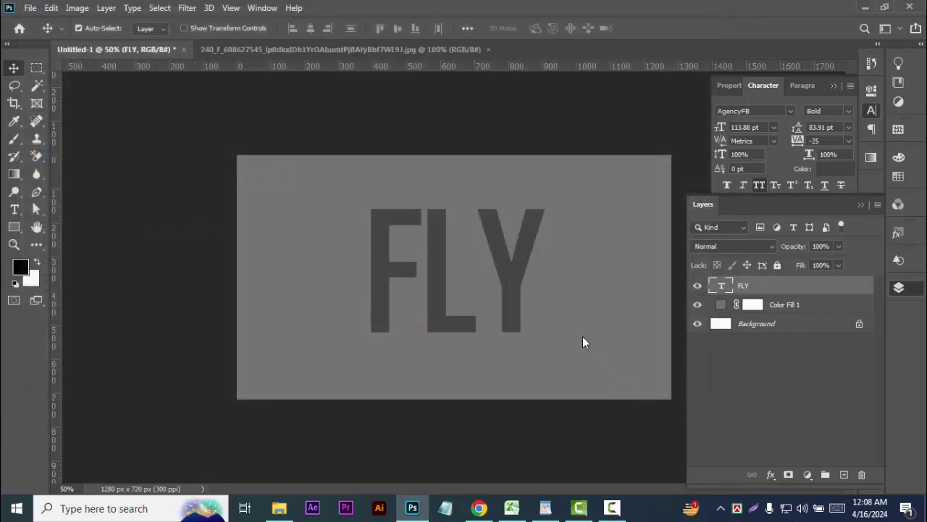
- Bring the kingfisher photo into Untitled-1 and scale it to about 195% over FLY
{"action": "mouse_move", "coordinate": [464, 277]}
{"action": "left_mouse_down"}
{"action": "mouse_move", "coordinate": [143, 58]}
{"action": "mouse_move", "coordinate": [434, 274]}
{"action": "left_mouse_up"}
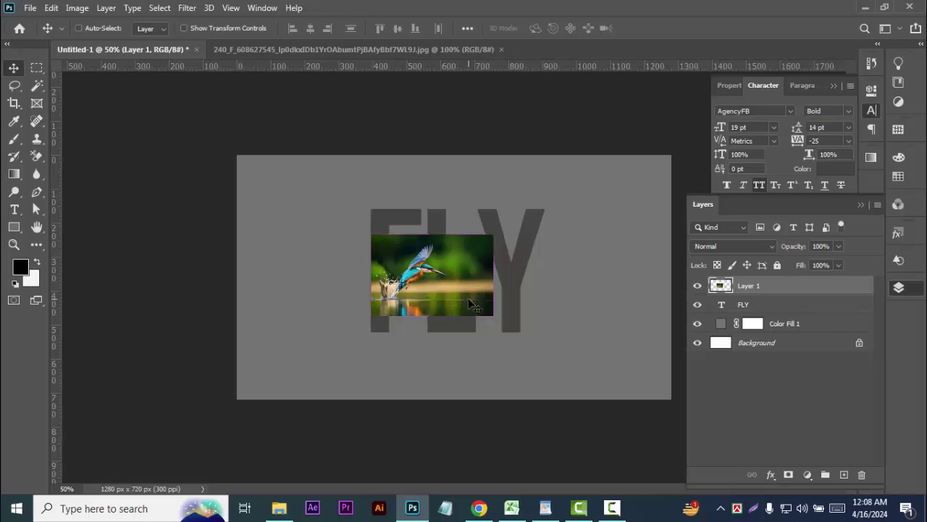
{"action": "key", "text": "ctrl+t"}
{"action": "left_click_drag", "start_coordinate": [512, 335], "coordinate": [616, 397]}
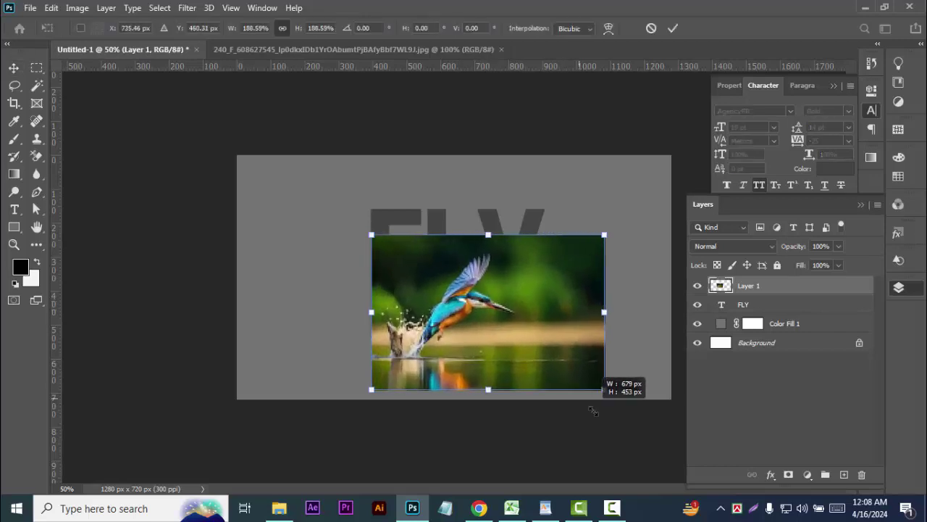
{"action": "left_click_drag", "start_coordinate": [563, 375], "coordinate": [529, 325]}
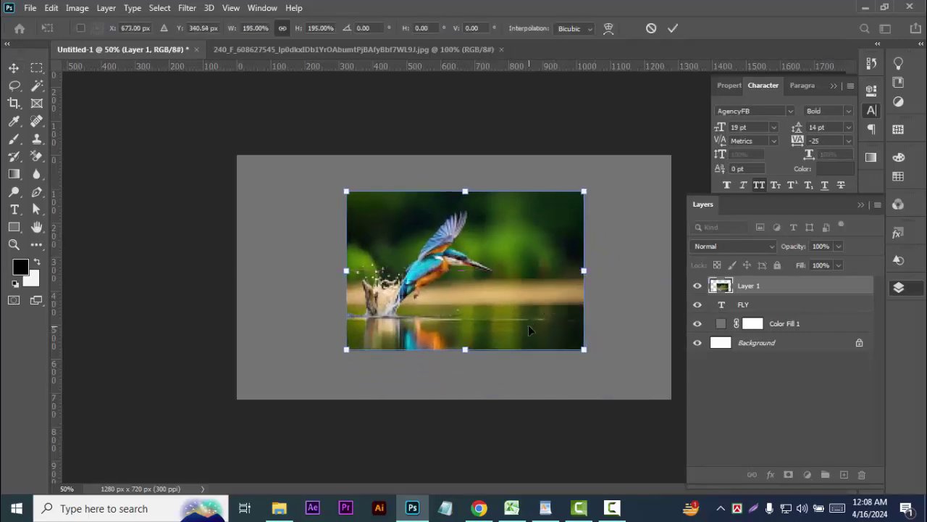
{"action": "key", "text": "Return"}
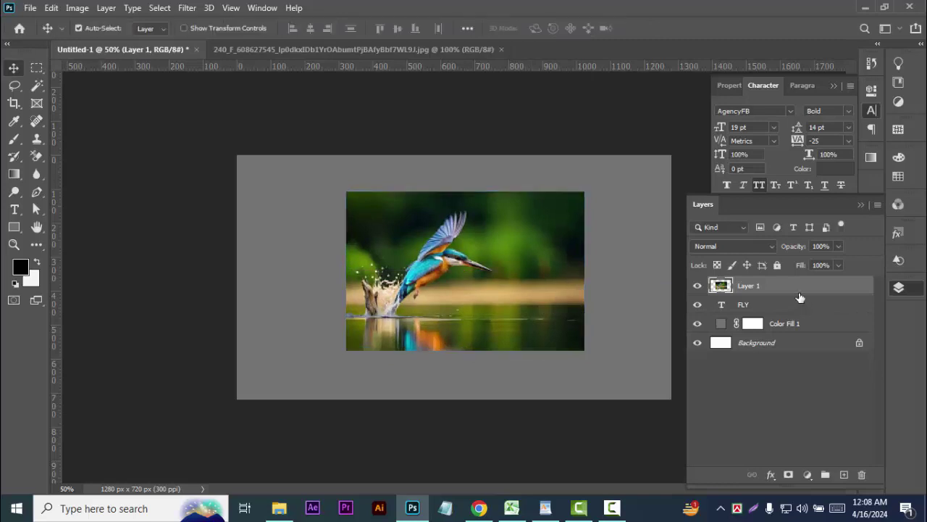
- Set the photo layer to 43% opacity and align it over the FLY letters
{"action": "left_click", "coordinate": [838, 247]}
{"action": "left_click_drag", "start_coordinate": [839, 262], "coordinate": [797, 262]}
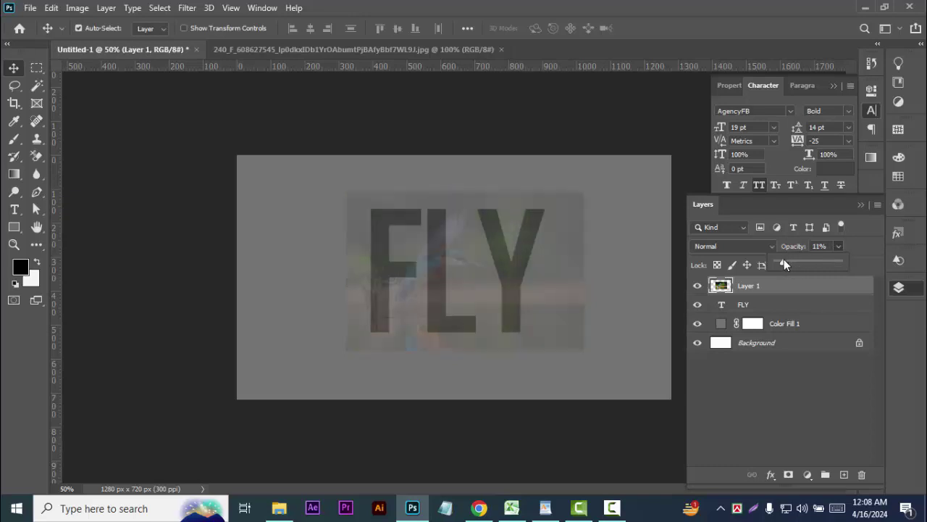
{"action": "left_click_drag", "start_coordinate": [787, 258], "coordinate": [804, 259]}
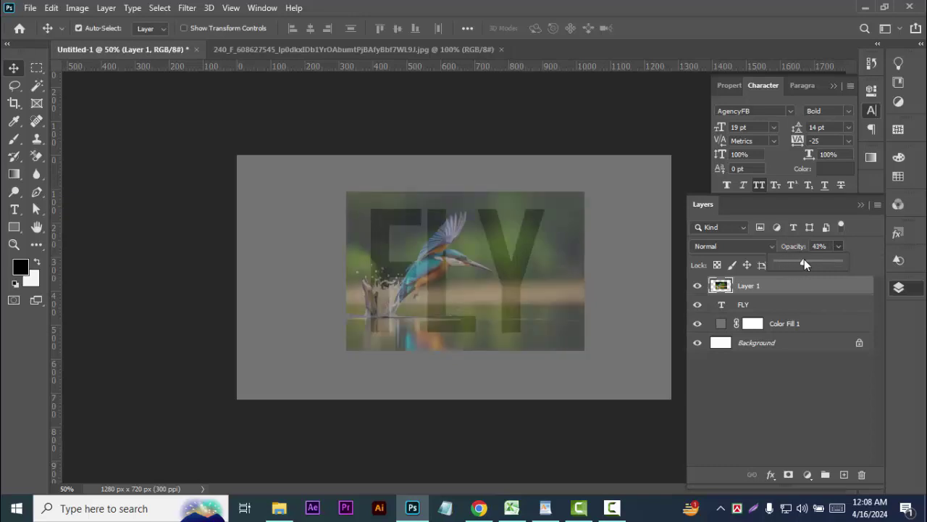
{"action": "left_click_drag", "start_coordinate": [545, 286], "coordinate": [566, 255]}
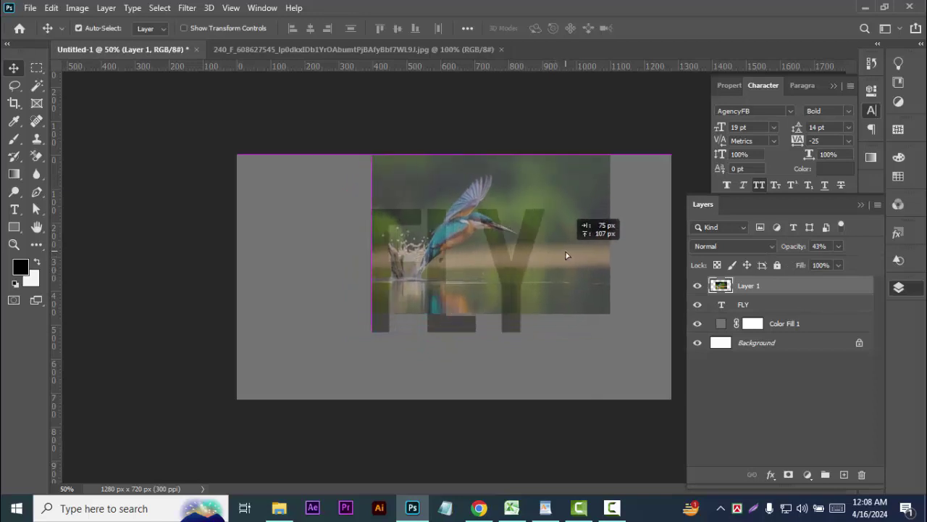
{"action": "left_click_drag", "start_coordinate": [566, 255], "coordinate": [551, 257]}
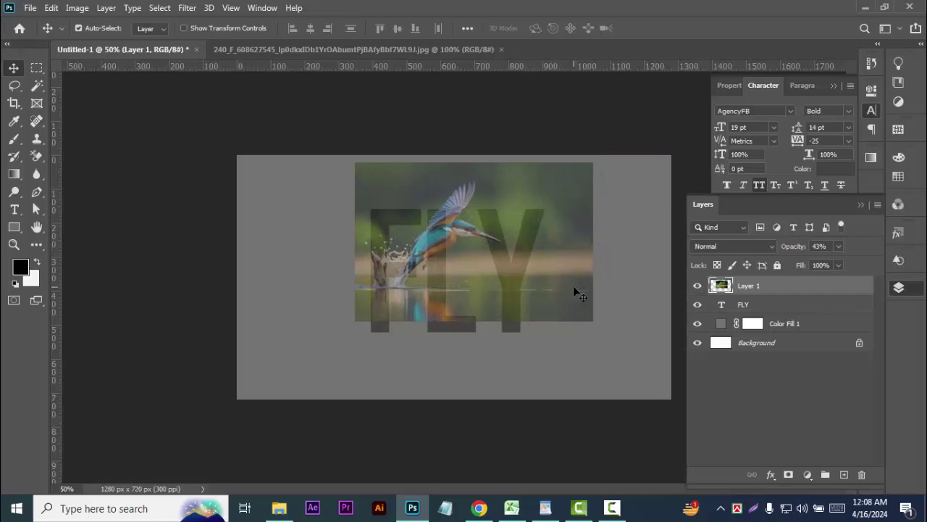
- Scale the kingfisher photo to about 119%, align it over the letters, and restore 100% opacity
{"action": "key", "text": "ctrl+t"}
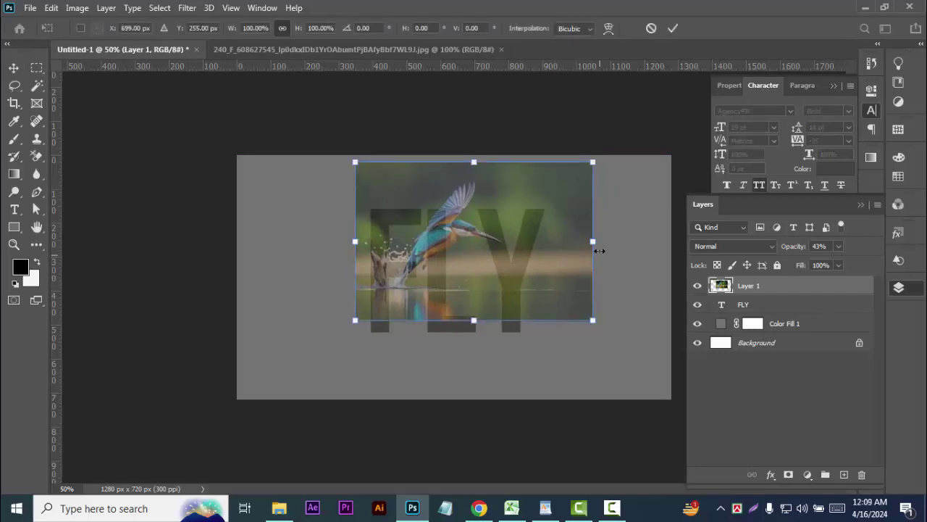
{"action": "left_click_drag", "start_coordinate": [595, 244], "coordinate": [640, 244]}
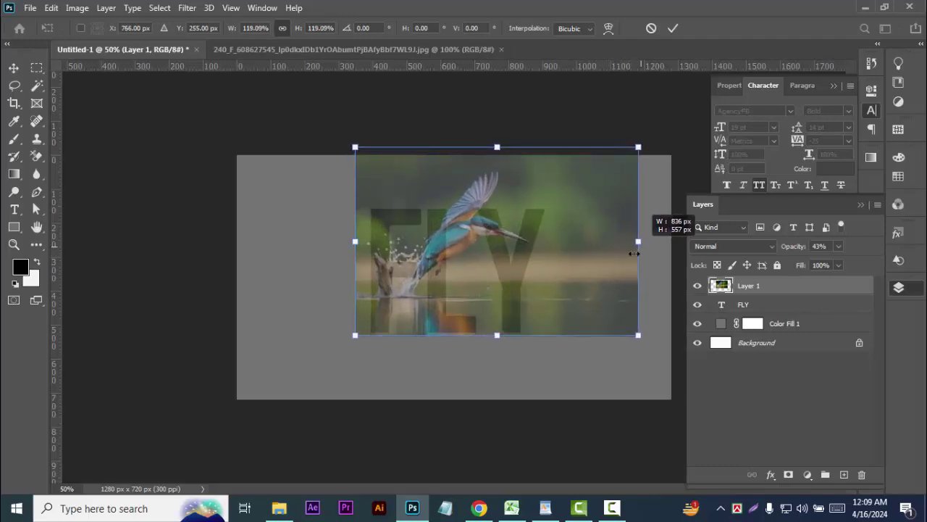
{"action": "left_click_drag", "start_coordinate": [572, 284], "coordinate": [562, 284]}
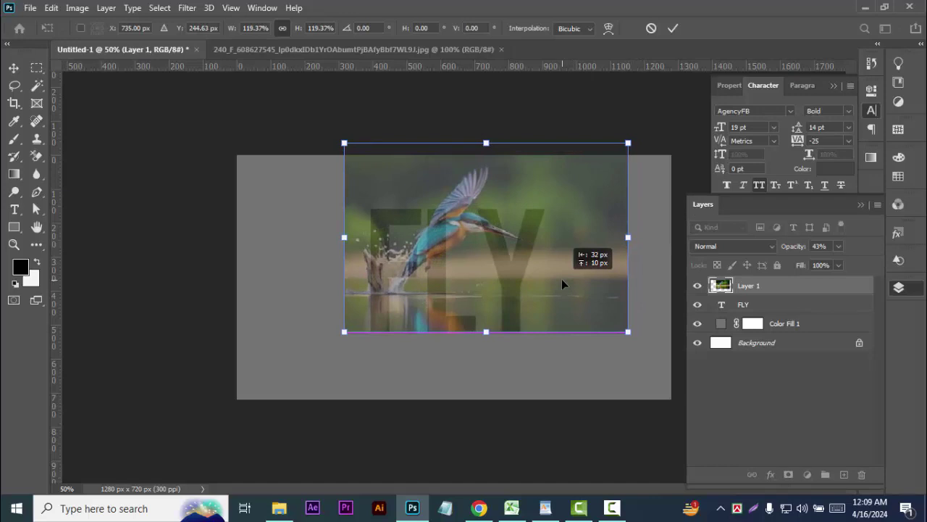
{"action": "left_click_drag", "start_coordinate": [561, 285], "coordinate": [561, 290]}
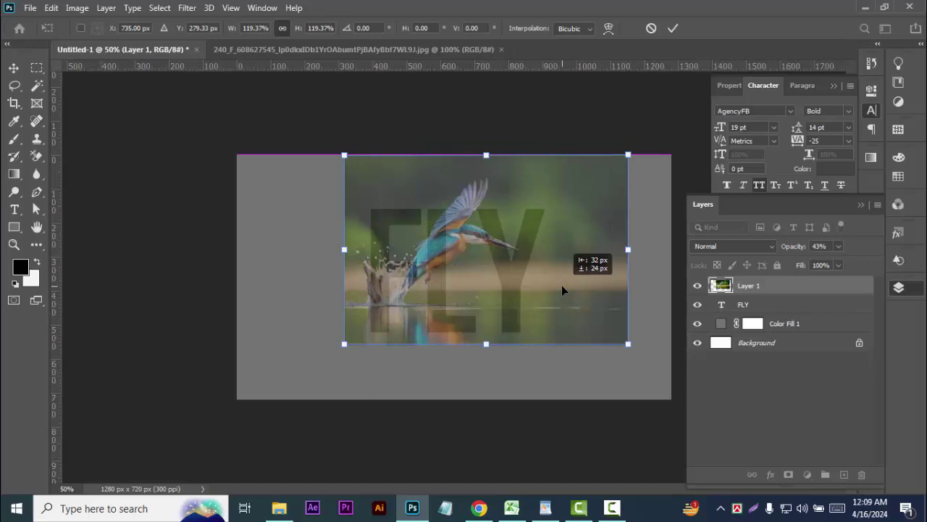
{"action": "left_click_drag", "start_coordinate": [562, 286], "coordinate": [569, 284]}
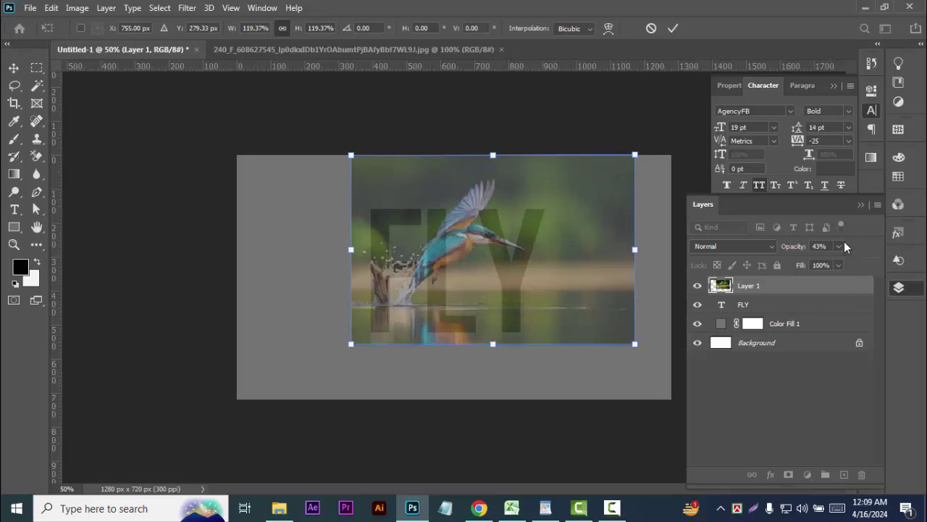
{"action": "key", "text": "Return"}
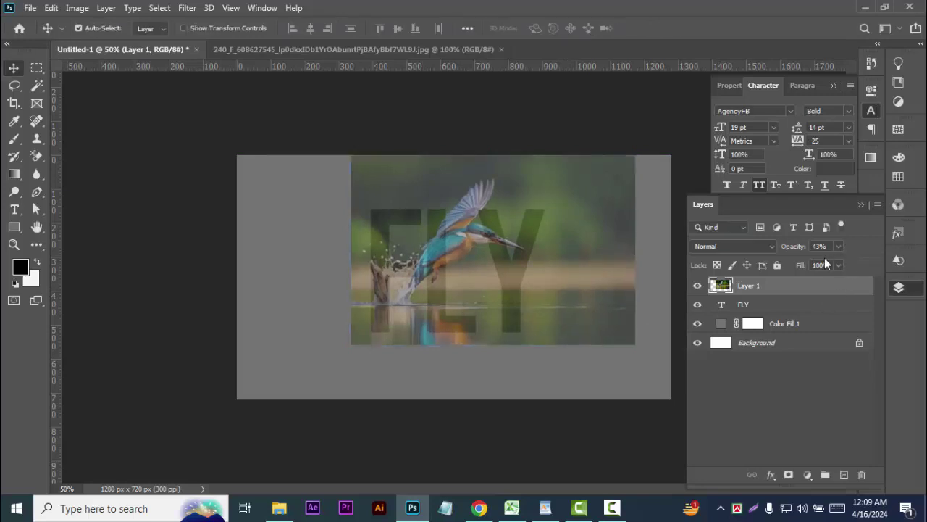
{"action": "left_click", "coordinate": [840, 247]}
{"action": "left_click_drag", "start_coordinate": [838, 262], "coordinate": [875, 262]}
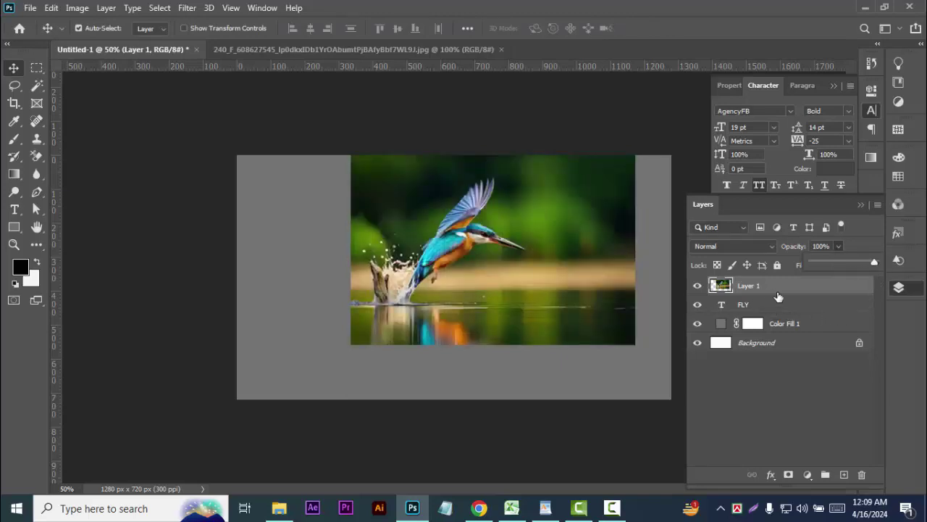
- Clip Layer 1 into the FLY text and duplicate it as Layer 1 copy
{"action": "right_click", "coordinate": [779, 296]}
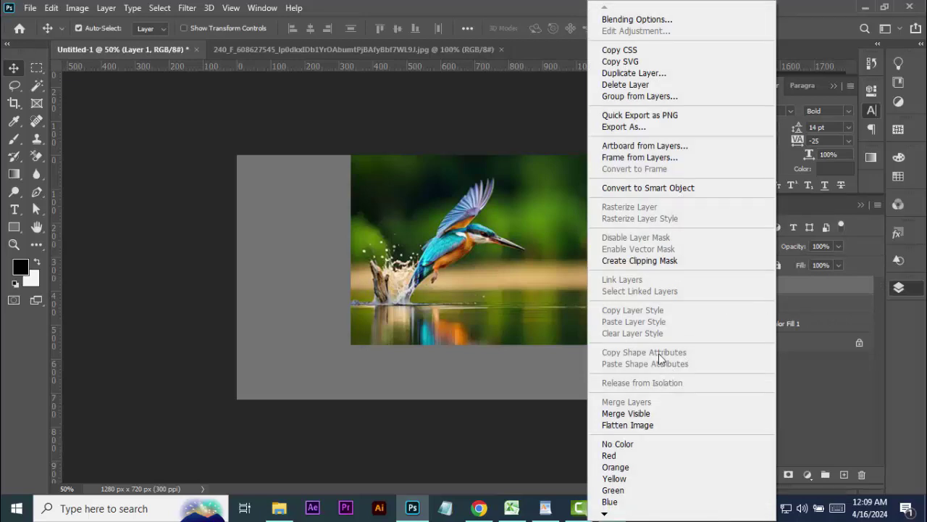
{"action": "left_click", "coordinate": [638, 261]}
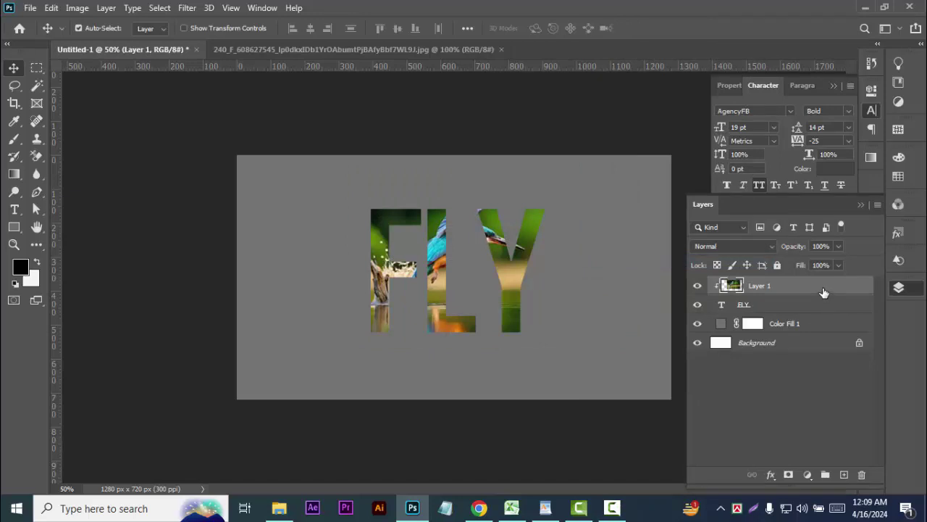
{"action": "key", "text": "ctrl+j"}
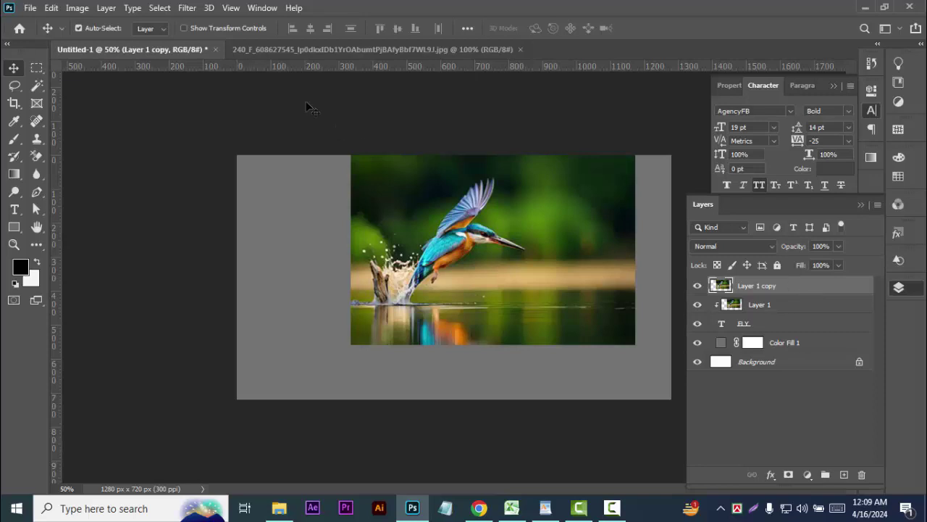
- Use Select > Subject to select the diving kingfisher on Layer 1 copy
{"action": "left_click", "coordinate": [161, 8]}
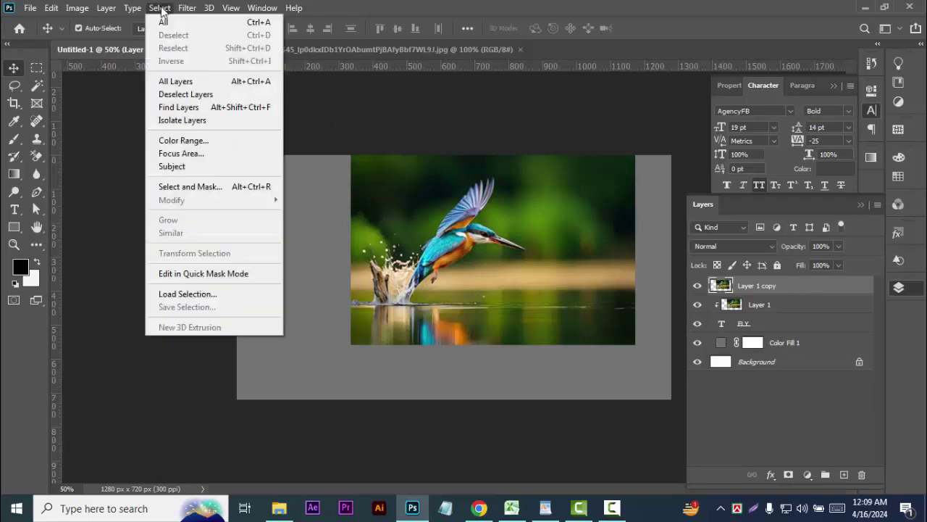
{"action": "left_click", "coordinate": [170, 166]}
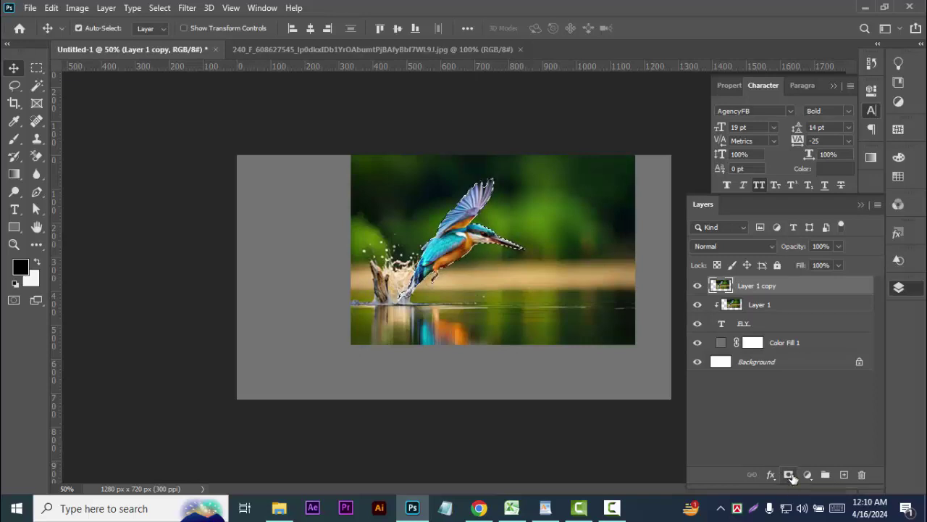
- Mask Layer 1 copy to the kingfisher selection, then select the FLY text layer
{"action": "left_click", "coordinate": [790, 475]}
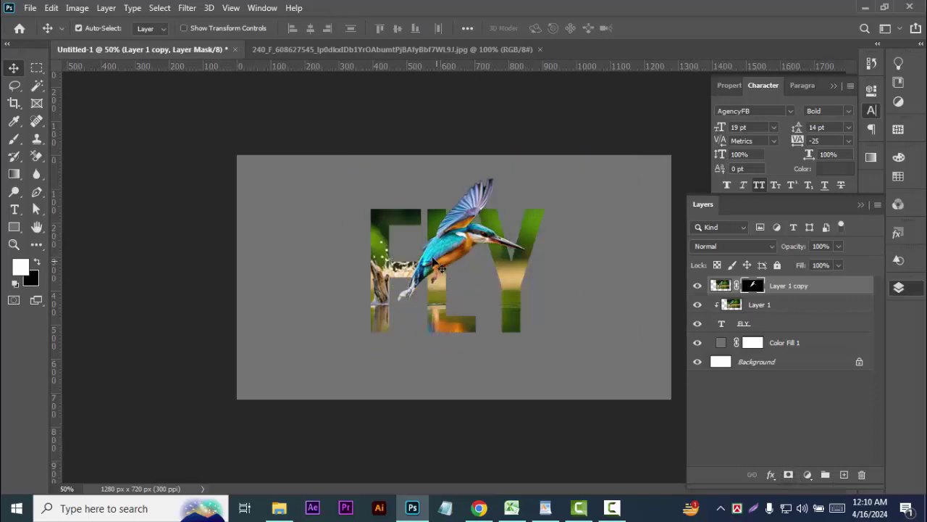
{"action": "left_click", "coordinate": [770, 330]}
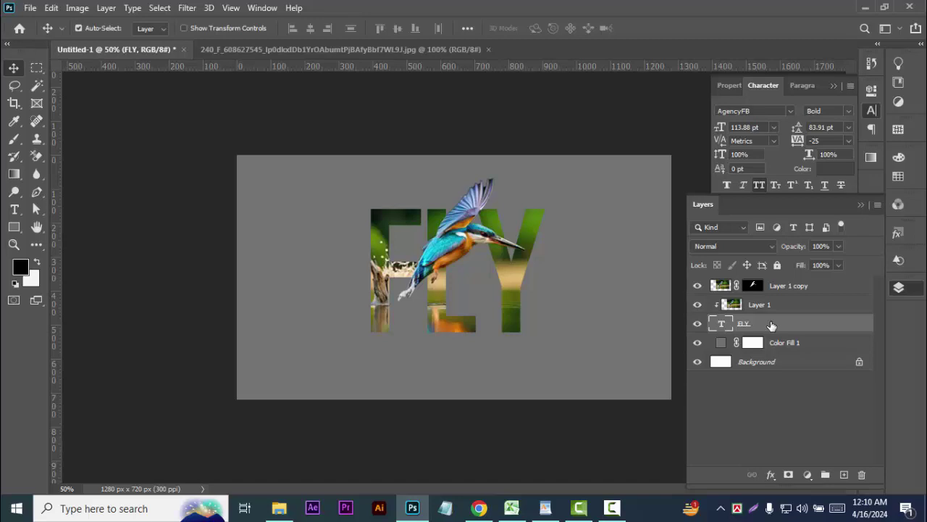
- Duplicate FLY, move the original FLY layer to the top, and set it to 50% opacity
{"action": "key", "text": "ctrl+j"}
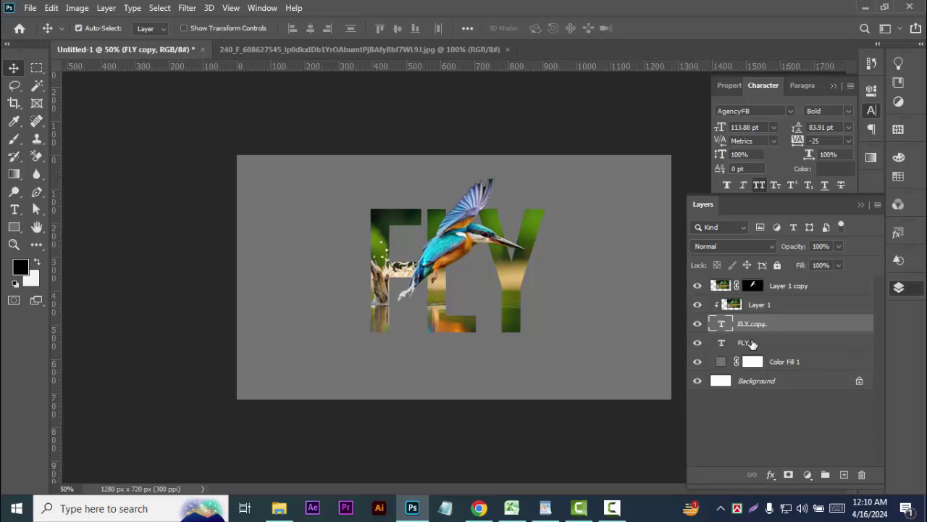
{"action": "left_click", "coordinate": [754, 343]}
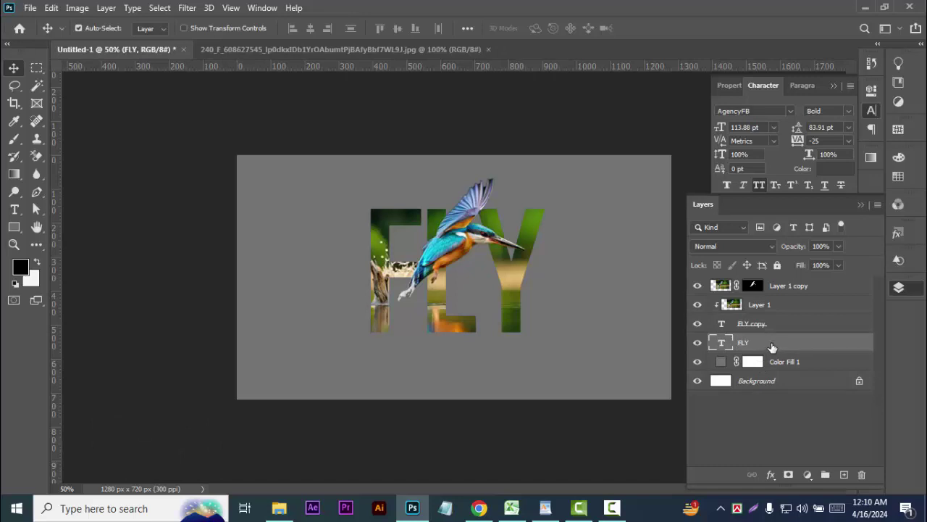
{"action": "left_click_drag", "start_coordinate": [772, 346], "coordinate": [762, 284]}
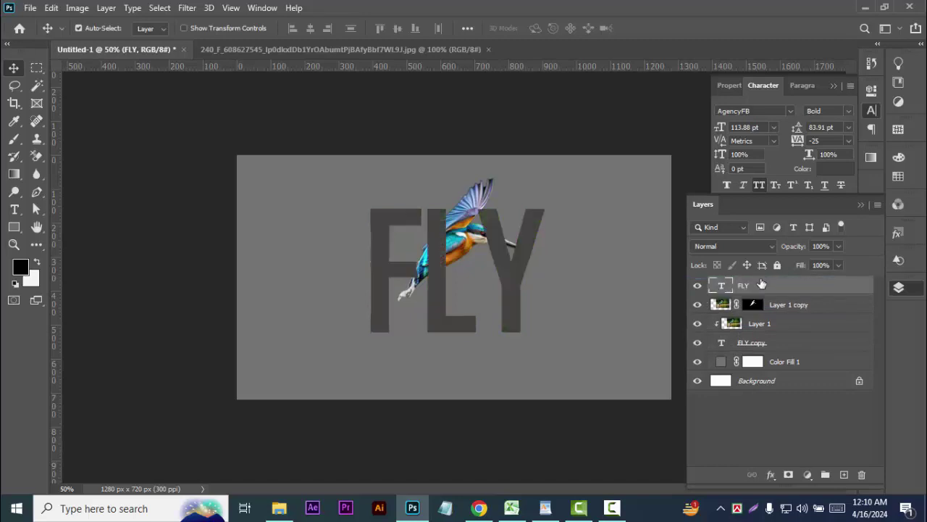
{"action": "left_click", "coordinate": [838, 265]}
{"action": "mouse_move", "coordinate": [833, 265]}
{"action": "left_mouse_down"}
{"action": "mouse_move", "coordinate": [816, 262]}
{"action": "mouse_move", "coordinate": [850, 259]}
{"action": "left_mouse_up"}
{"action": "left_click_drag", "start_coordinate": [821, 265], "coordinate": [811, 263]}
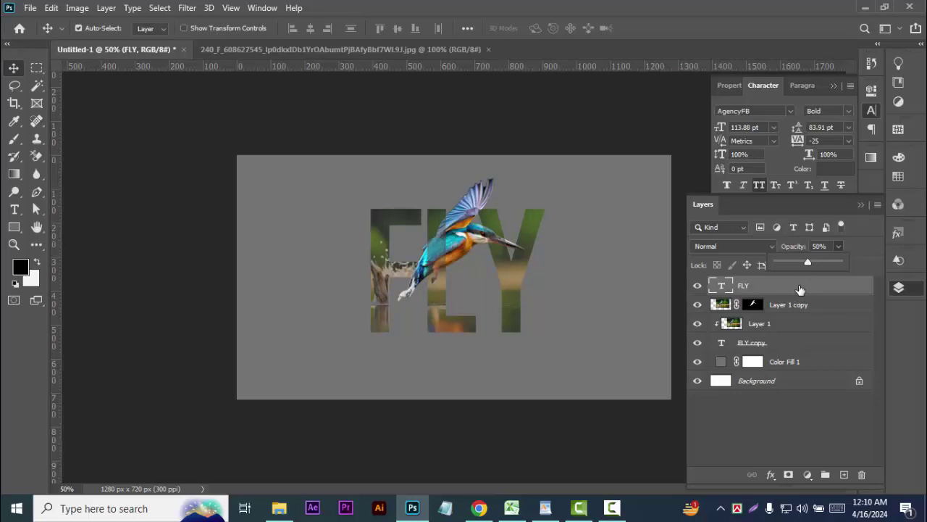
- Add an 8 px white outside Stroke to the FLY text layer
{"action": "right_click", "coordinate": [800, 289]}
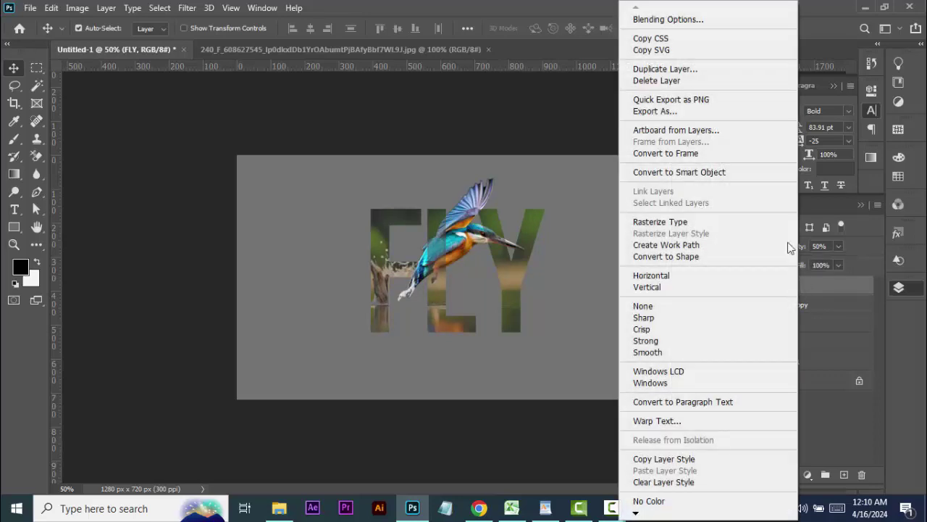
{"action": "left_click", "coordinate": [678, 21]}
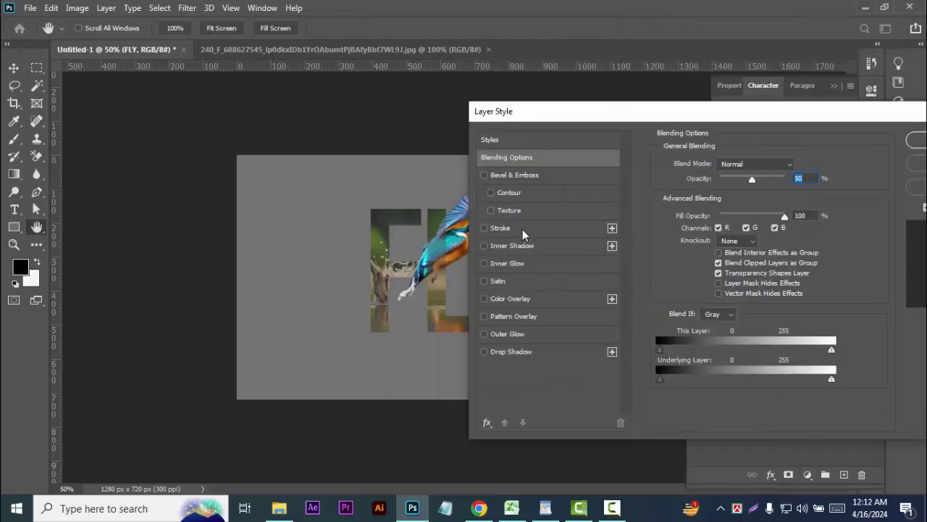
{"action": "left_click", "coordinate": [500, 228]}
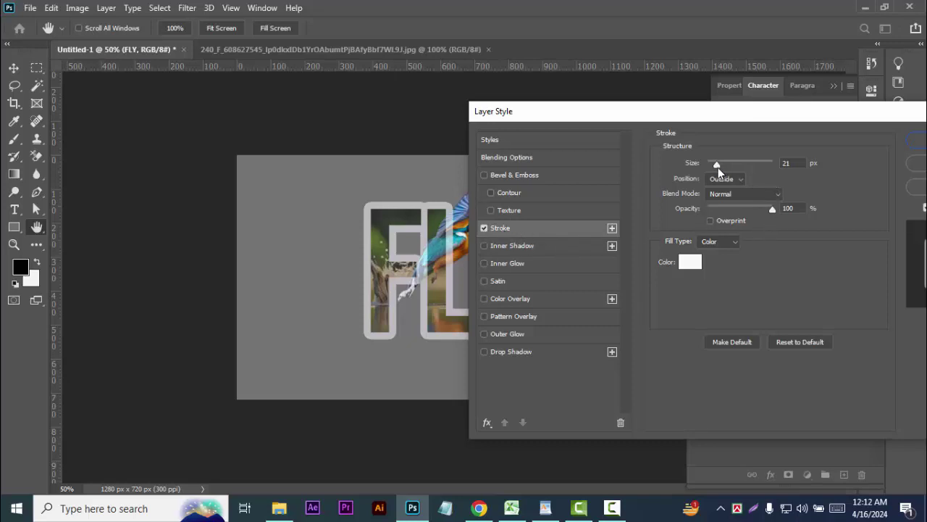
{"action": "left_click_drag", "start_coordinate": [716, 165], "coordinate": [712, 165]}
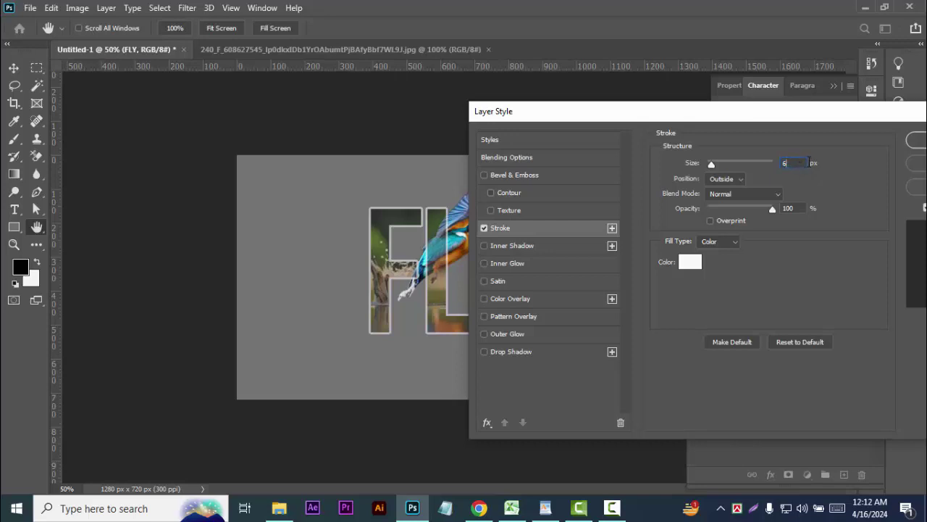
{"action": "left_click", "coordinate": [916, 139]}
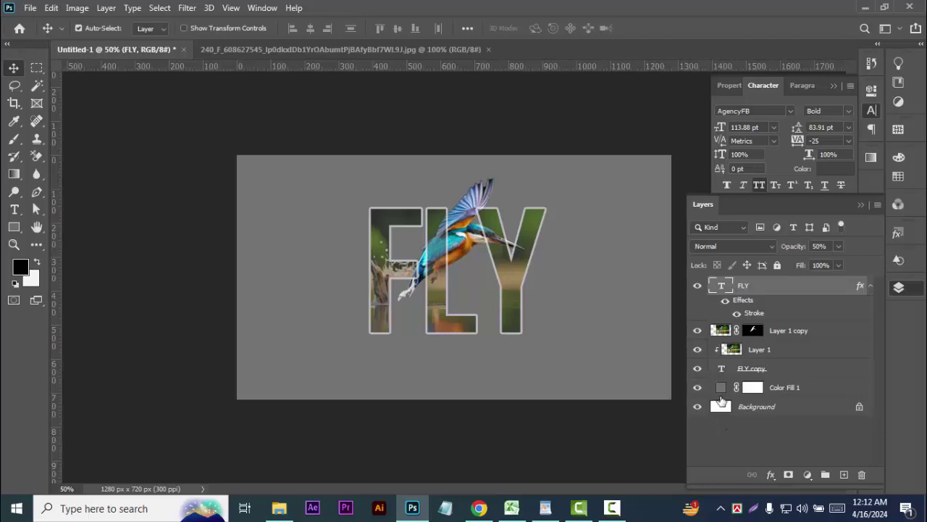
- Set the FLY text layer's opacity to 55% in the Layers panel
{"action": "left_click", "coordinate": [838, 265]}
{"action": "mouse_move", "coordinate": [839, 265]}
{"action": "left_mouse_down"}
{"action": "mouse_move", "coordinate": [849, 259]}
{"action": "mouse_move", "coordinate": [830, 265]}
{"action": "left_mouse_up"}
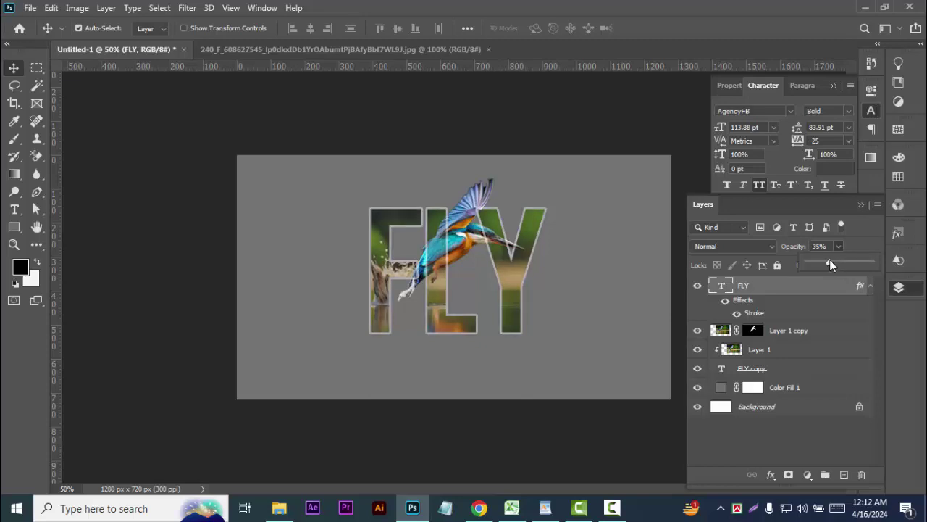
{"action": "left_click_drag", "start_coordinate": [835, 264], "coordinate": [840, 263]}
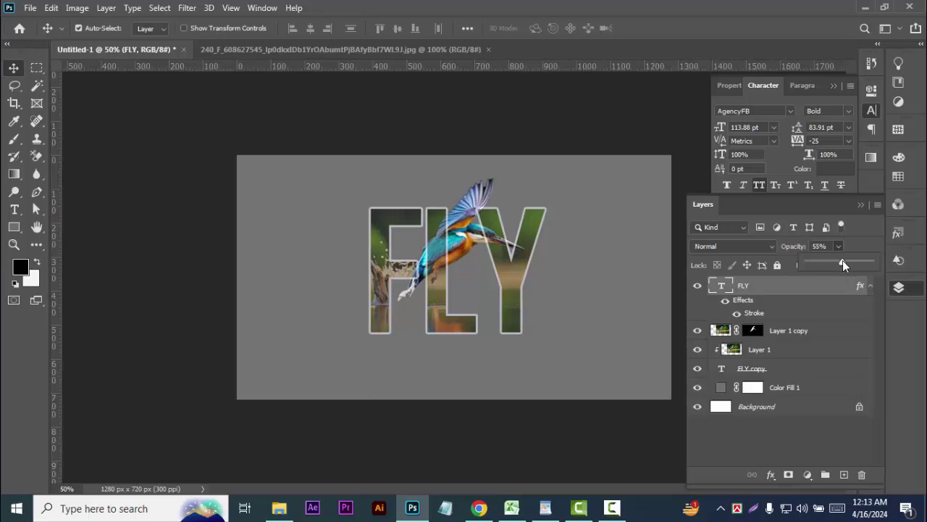
{"action": "left_click", "coordinate": [808, 292]}
- Enable a Drop Shadow on the FLY layer with a 180° angle
{"action": "right_click", "coordinate": [808, 293]}
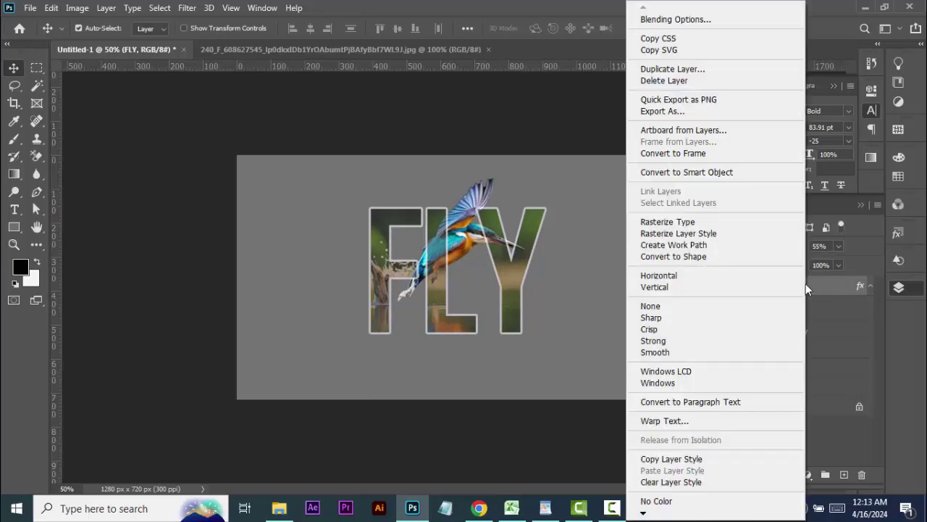
{"action": "left_click", "coordinate": [665, 18]}
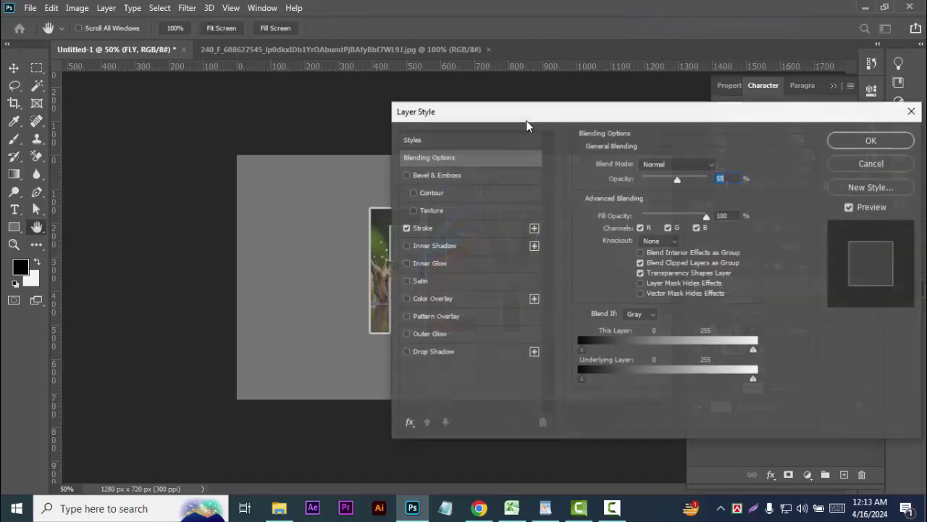
{"action": "left_click", "coordinate": [431, 352]}
{"action": "left_click_drag", "start_coordinate": [520, 114], "coordinate": [600, 102]}
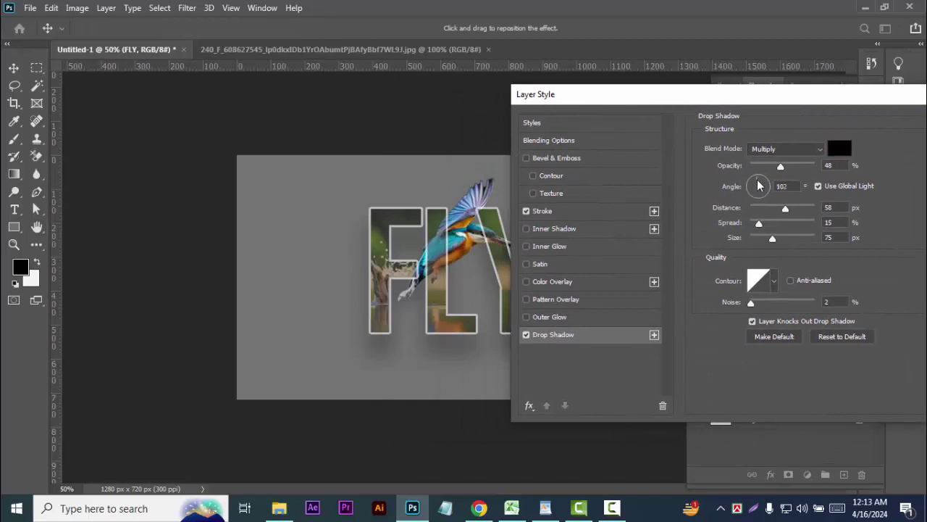
{"action": "left_click_drag", "start_coordinate": [759, 184], "coordinate": [751, 190]}
{"action": "left_click_drag", "start_coordinate": [751, 190], "coordinate": [751, 191]}
{"action": "left_click", "coordinate": [752, 189]}
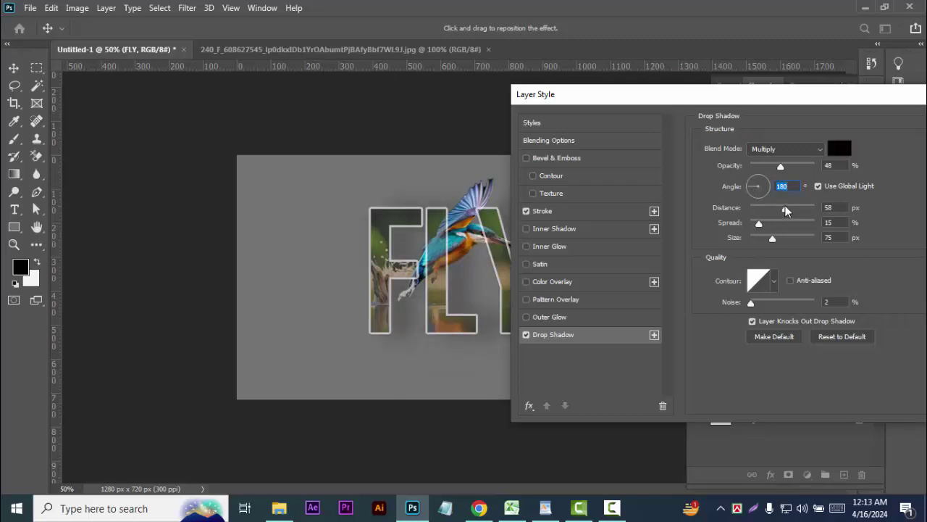
- Give the drop shadow 22% opacity, 13 px distance, 23% spread and 10 px size
{"action": "mouse_move", "coordinate": [786, 208]}
{"action": "left_mouse_down"}
{"action": "mouse_move", "coordinate": [764, 208]}
{"action": "mouse_move", "coordinate": [764, 239]}
{"action": "mouse_move", "coordinate": [755, 239]}
{"action": "left_mouse_up"}
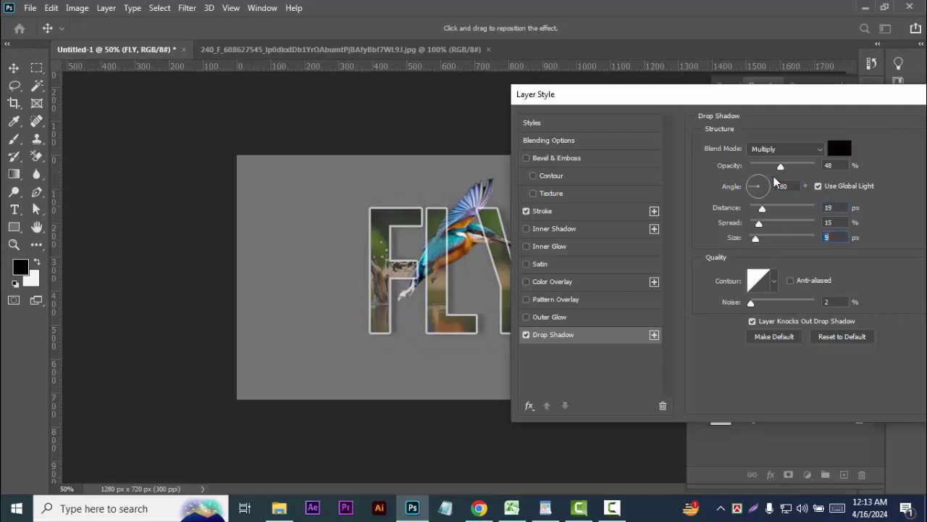
{"action": "left_click_drag", "start_coordinate": [780, 168], "coordinate": [764, 167]}
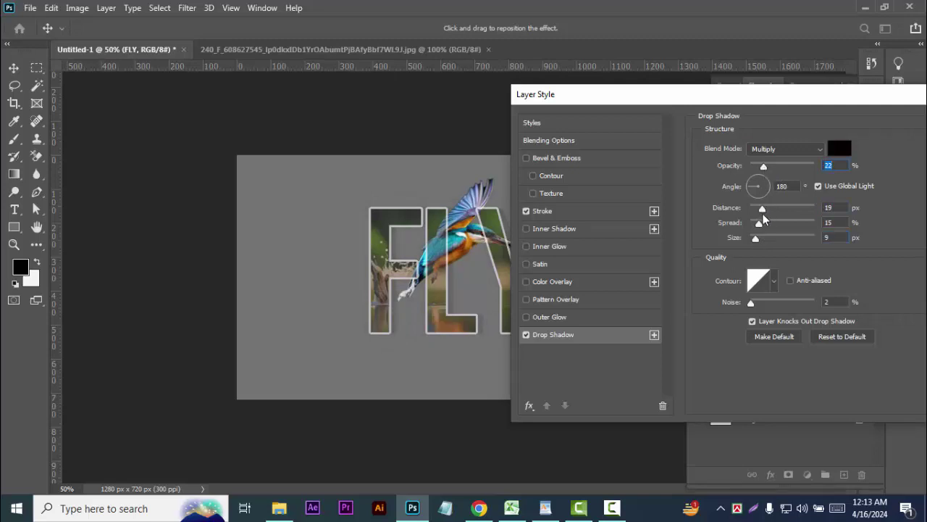
{"action": "mouse_move", "coordinate": [763, 209]}
{"action": "left_mouse_down"}
{"action": "mouse_move", "coordinate": [773, 227]}
{"action": "mouse_move", "coordinate": [761, 239]}
{"action": "left_mouse_up"}
{"action": "left_click_drag", "start_coordinate": [852, 99], "coordinate": [710, 132]}
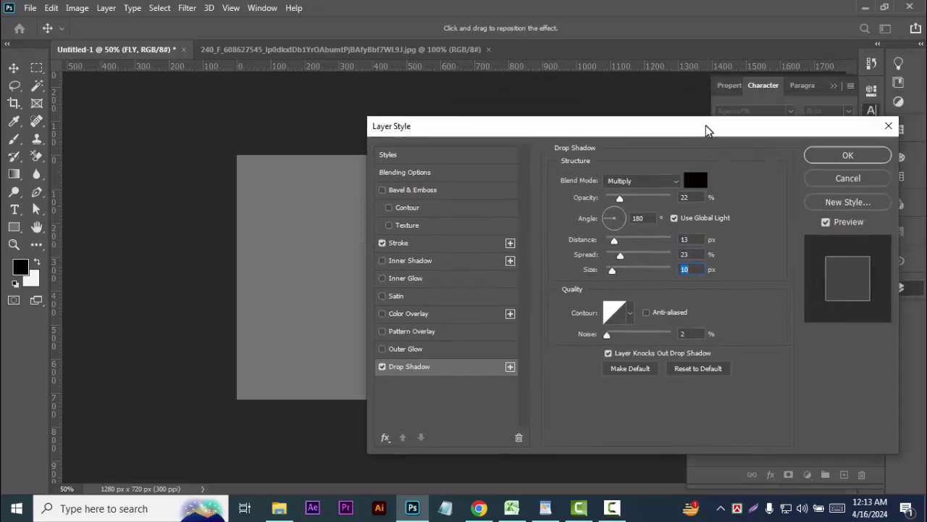
{"action": "left_click", "coordinate": [840, 154]}
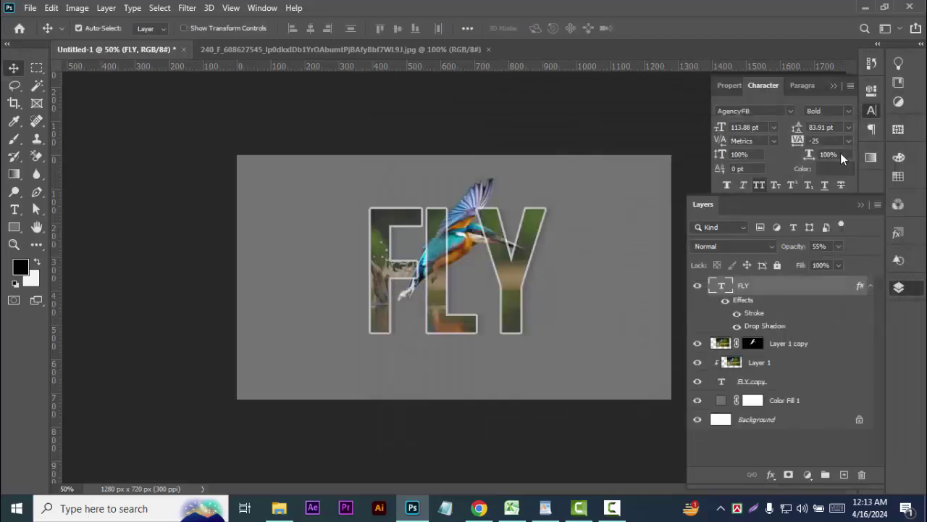
- Change the Color Fill 1 background to pale grey #bebbbe
{"action": "double_click", "coordinate": [720, 400]}
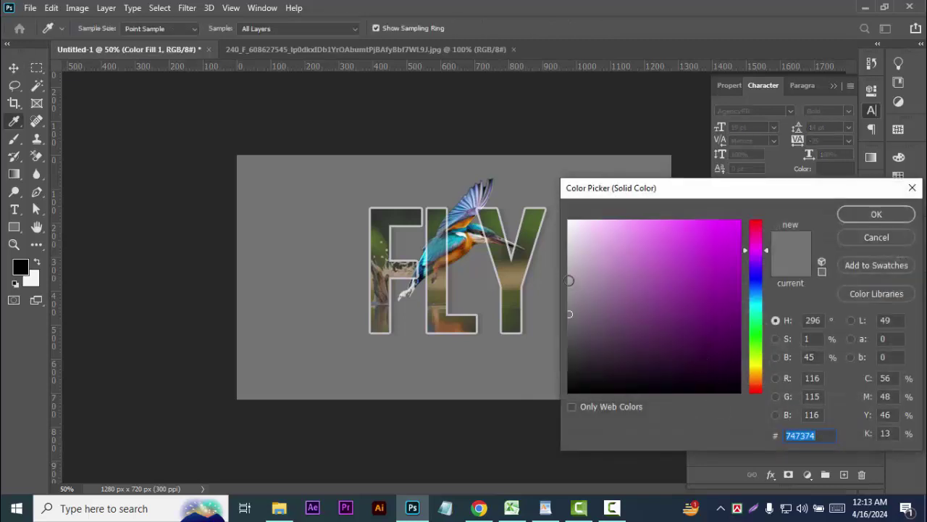
{"action": "left_click", "coordinate": [568, 281]}
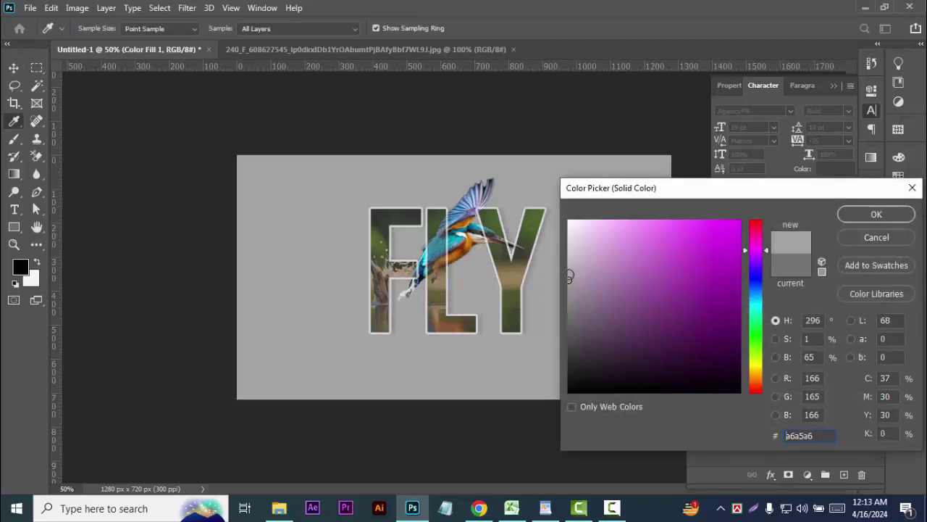
{"action": "left_click", "coordinate": [571, 264]}
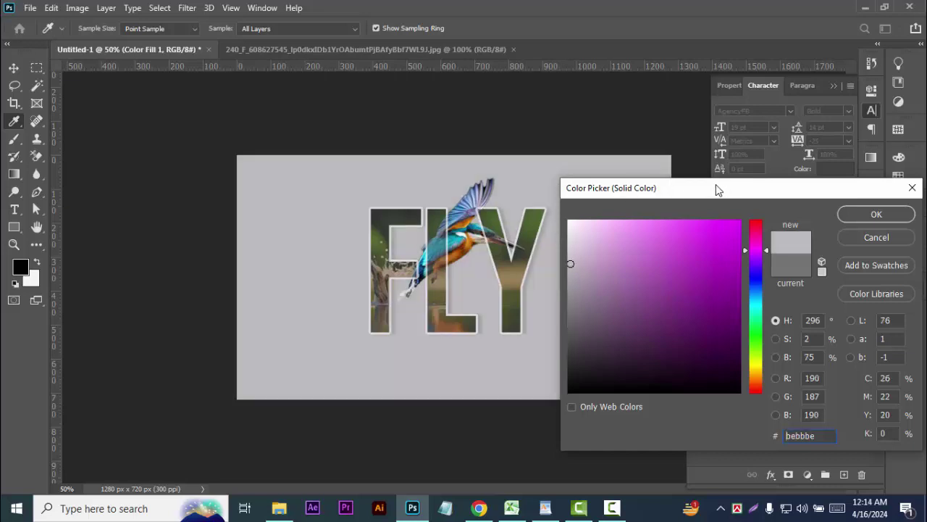
{"action": "mouse_move", "coordinate": [719, 190]}
{"action": "left_mouse_down"}
{"action": "mouse_move", "coordinate": [774, 165]}
{"action": "mouse_move", "coordinate": [658, 190]}
{"action": "mouse_move", "coordinate": [623, 208]}
{"action": "left_mouse_up"}
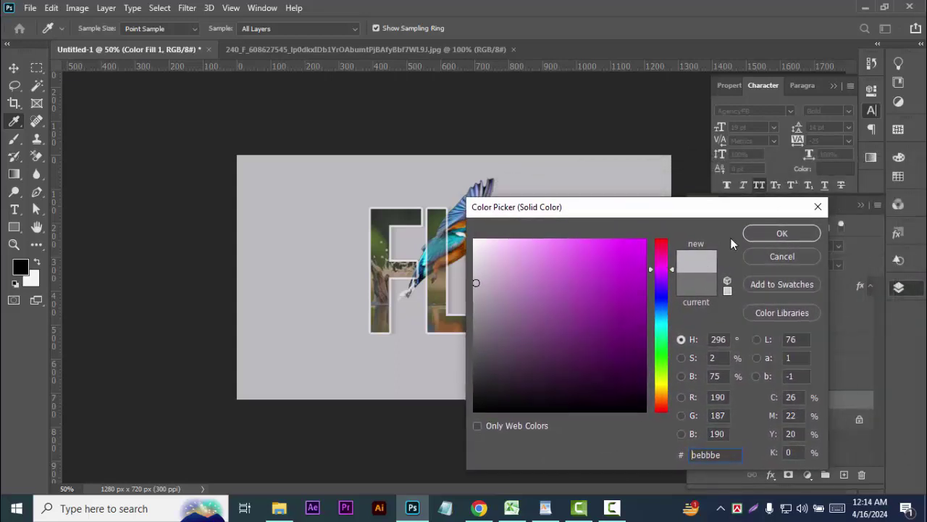
{"action": "left_click", "coordinate": [783, 233]}
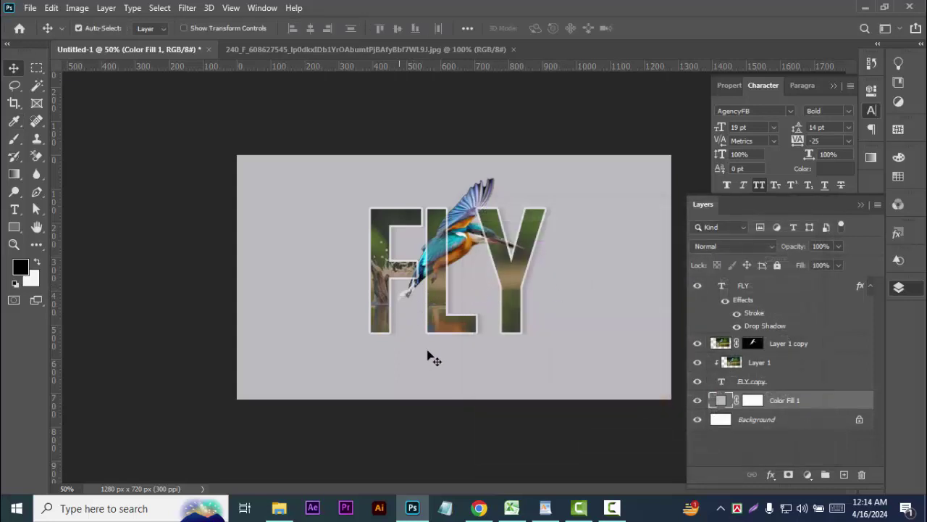
- Soften the FLY drop shadow to 49% opacity, 12 px distance, 14% spread, 49 px size
{"action": "left_click", "coordinate": [806, 328]}
{"action": "double_click", "coordinate": [806, 327]}
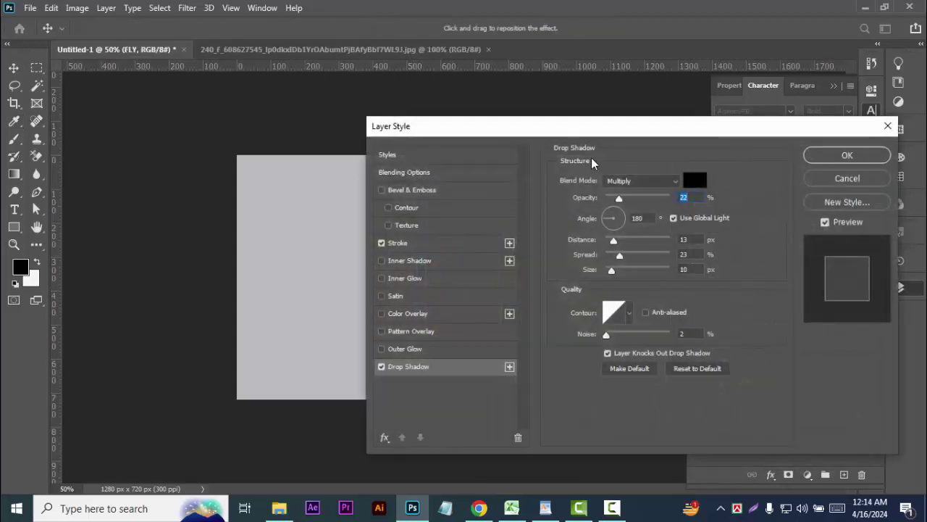
{"action": "left_click_drag", "start_coordinate": [569, 137], "coordinate": [716, 114]}
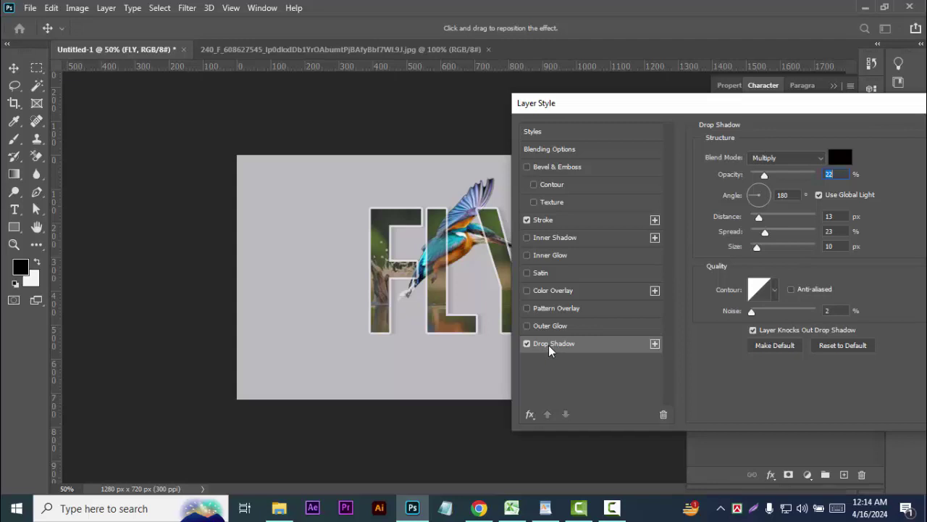
{"action": "left_click", "coordinate": [765, 232]}
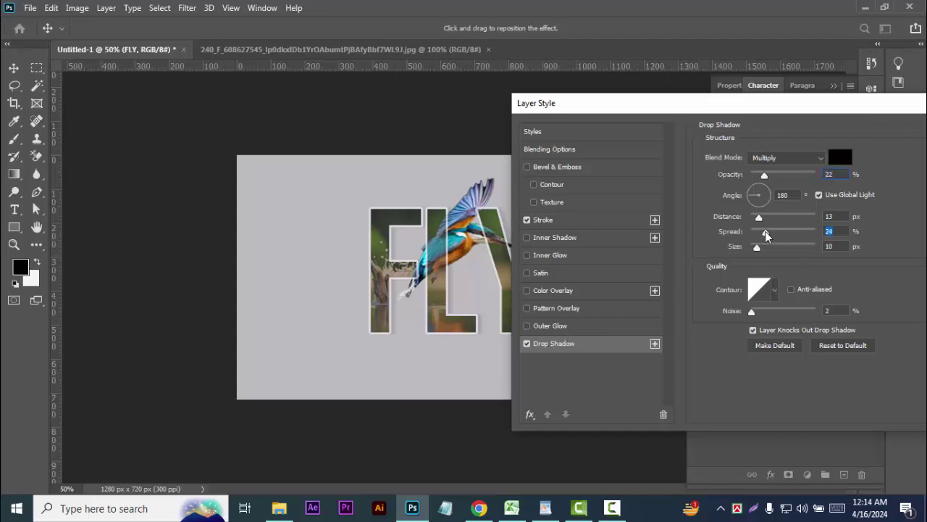
{"action": "left_click_drag", "start_coordinate": [766, 233], "coordinate": [759, 218]}
{"action": "left_click_drag", "start_coordinate": [760, 250], "coordinate": [771, 251]}
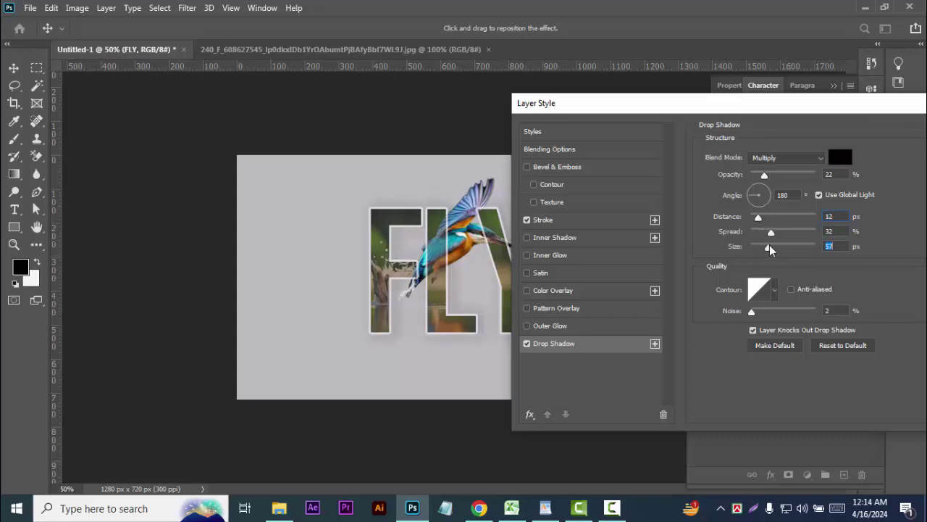
{"action": "mouse_move", "coordinate": [772, 232]}
{"action": "left_mouse_down"}
{"action": "mouse_move", "coordinate": [768, 246]}
{"action": "mouse_move", "coordinate": [760, 234]}
{"action": "left_mouse_up"}
{"action": "left_click_drag", "start_coordinate": [764, 175], "coordinate": [779, 176]}
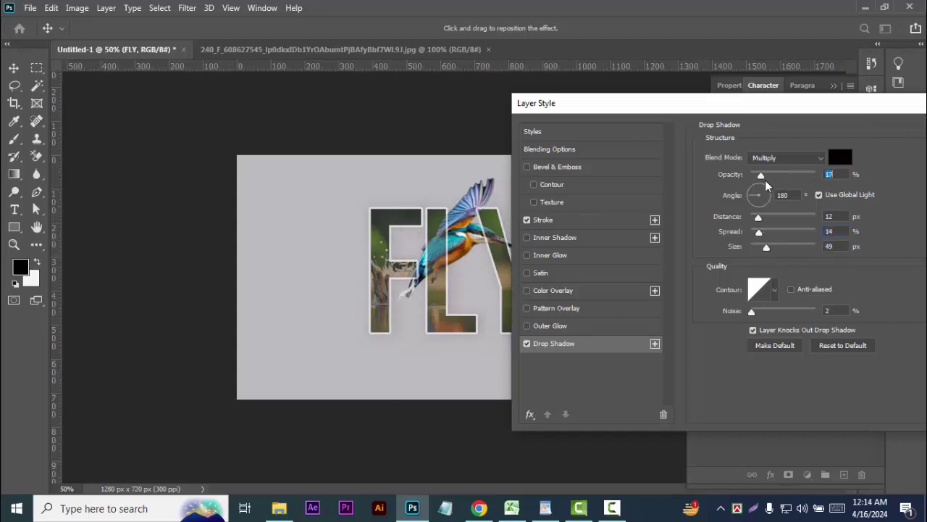
{"action": "mouse_move", "coordinate": [779, 180]}
{"action": "left_mouse_down"}
{"action": "mouse_move", "coordinate": [772, 183]}
{"action": "mouse_move", "coordinate": [785, 181]}
{"action": "left_mouse_up"}
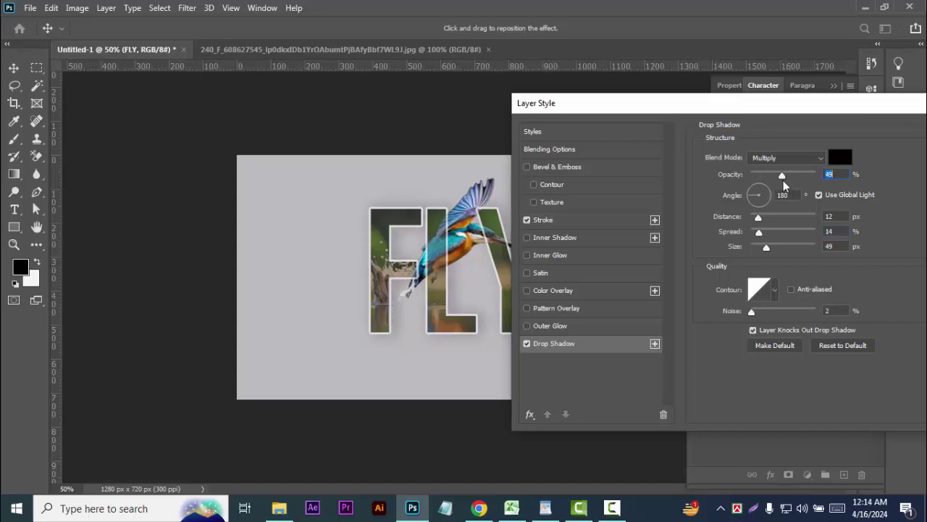
{"action": "left_click_drag", "start_coordinate": [838, 105], "coordinate": [629, 147]}
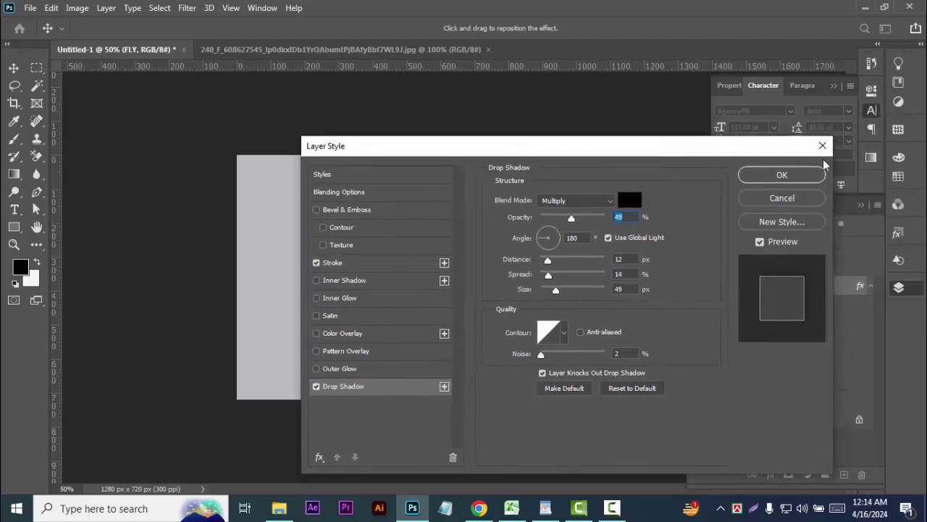
{"action": "left_click", "coordinate": [800, 175]}
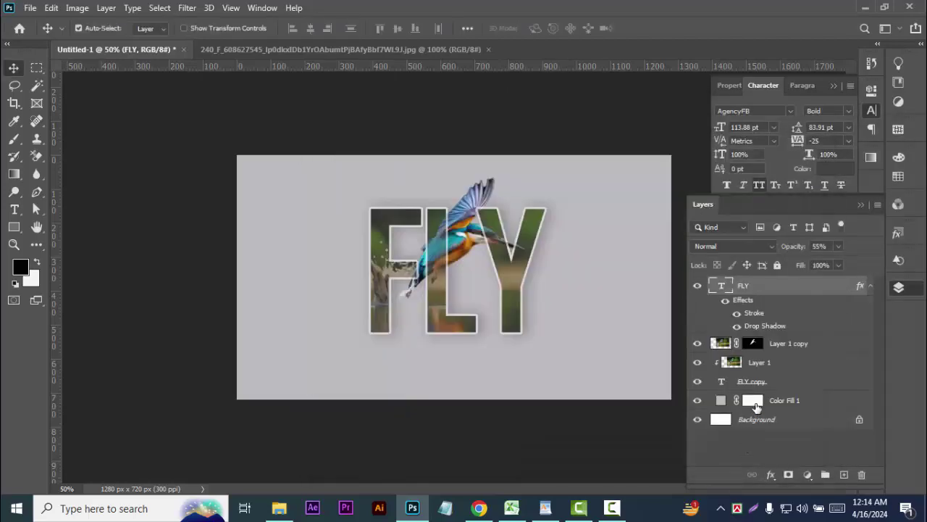
- Scale the FLY artwork up to about 133% and shift it slightly upward
{"action": "left_click_drag", "start_coordinate": [526, 327], "coordinate": [517, 316]}
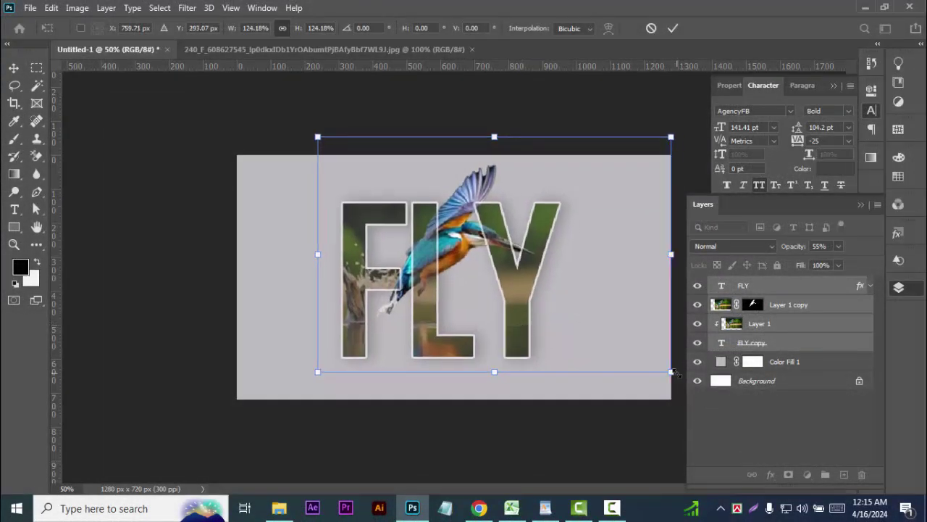
{"action": "left_click_drag", "start_coordinate": [673, 373], "coordinate": [697, 389]}
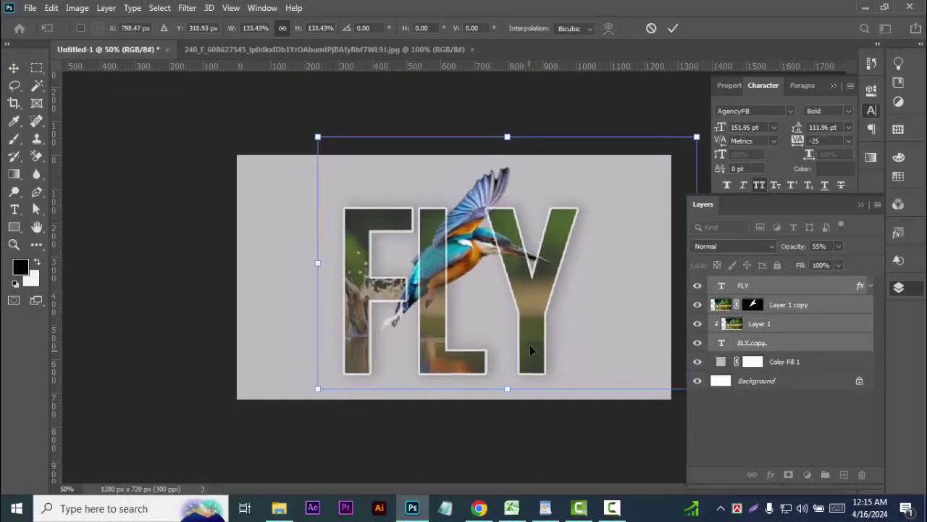
{"action": "mouse_move", "coordinate": [531, 350]}
{"action": "left_mouse_down"}
{"action": "mouse_move", "coordinate": [531, 339]}
{"action": "mouse_move", "coordinate": [529, 349]}
{"action": "left_mouse_up"}
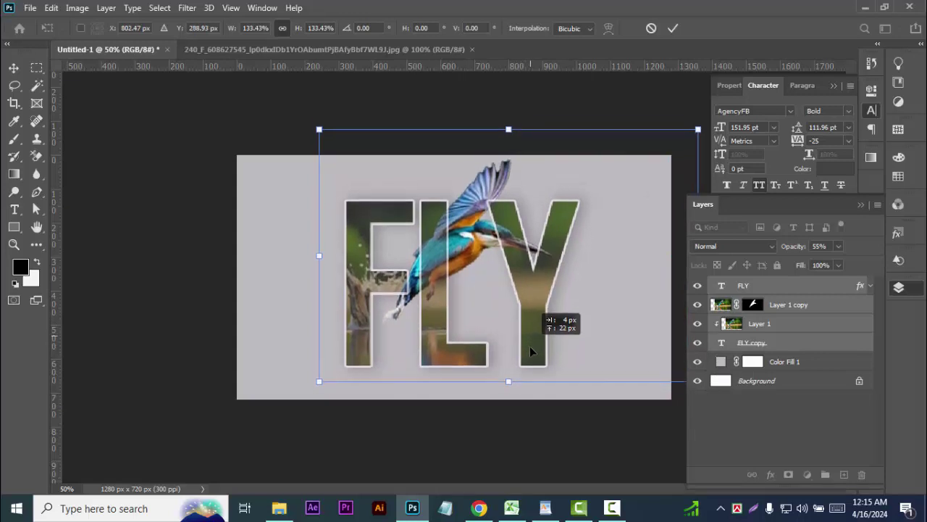
{"action": "left_click", "coordinate": [673, 28]}
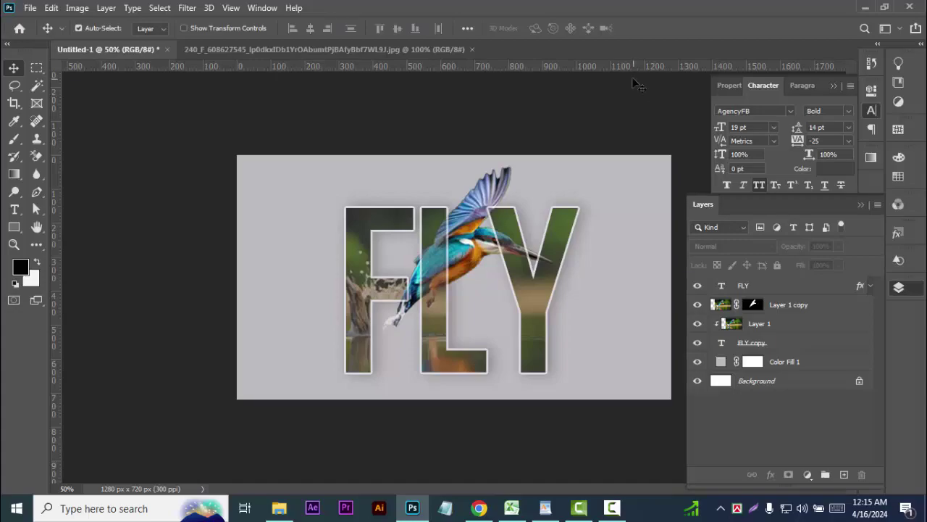